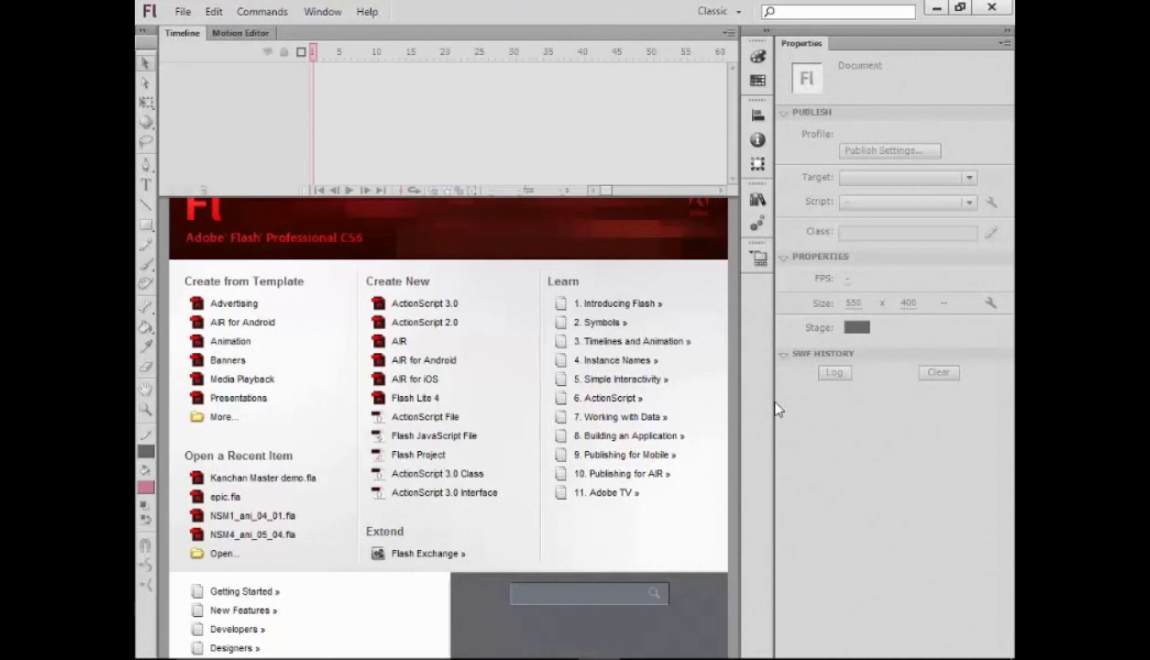
Step: Create a new ActionScript 3.0 document and rename its first layer to background
{"action": "key", "text": "Return"}
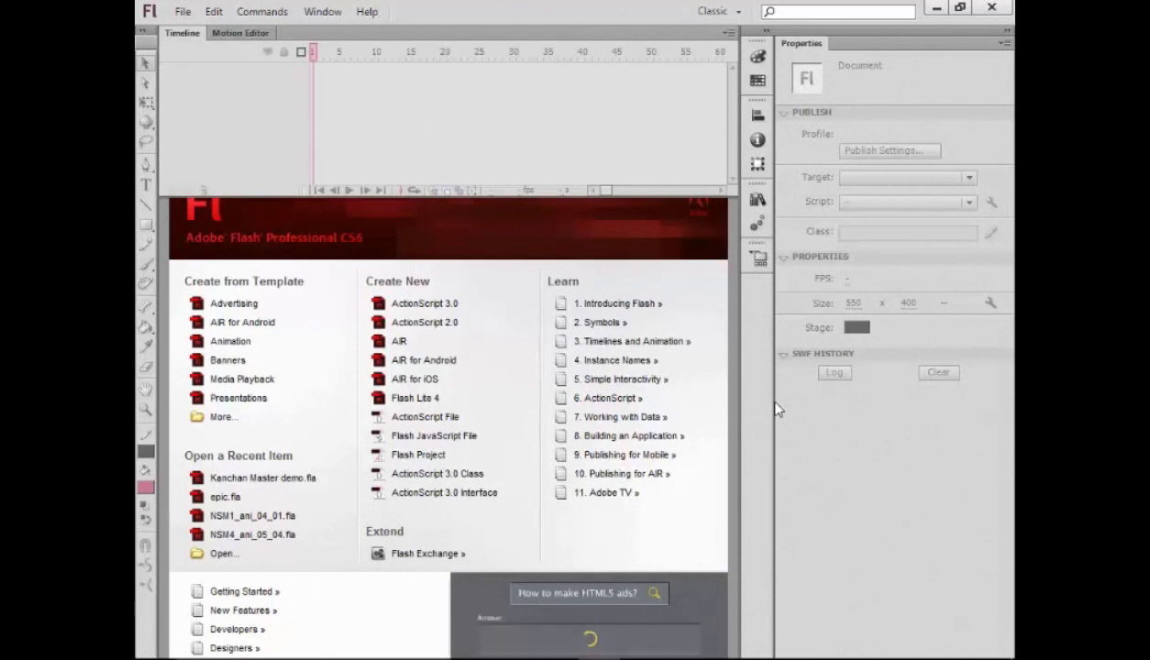
{"action": "left_click", "coordinate": [454, 305]}
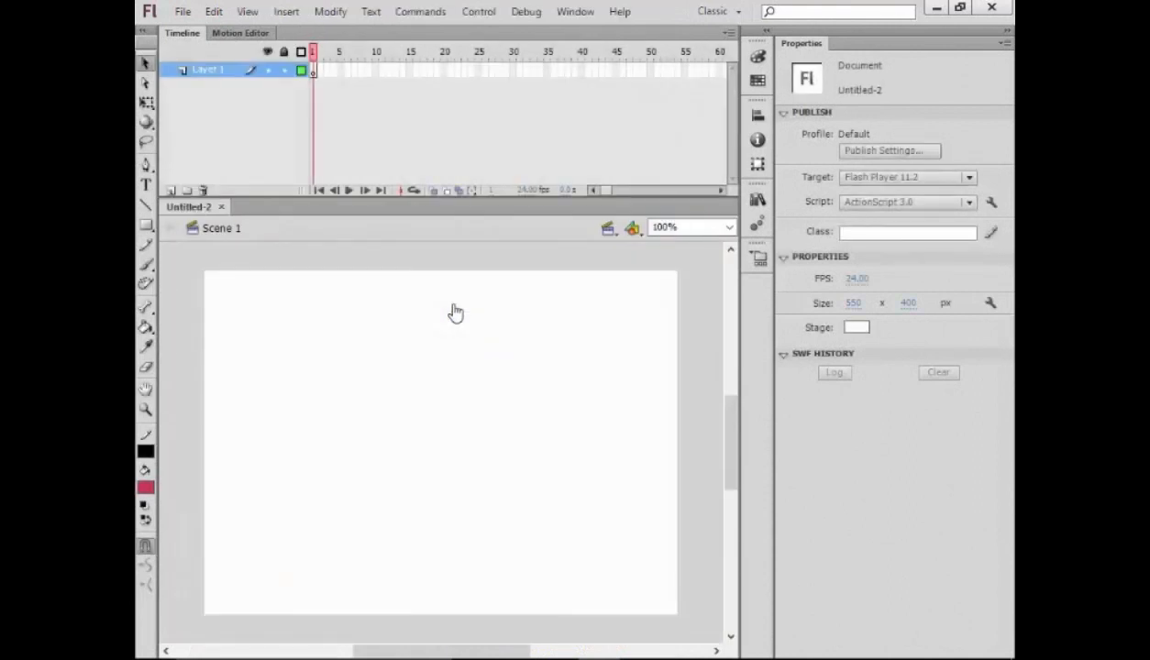
{"action": "double_click", "coordinate": [209, 70]}
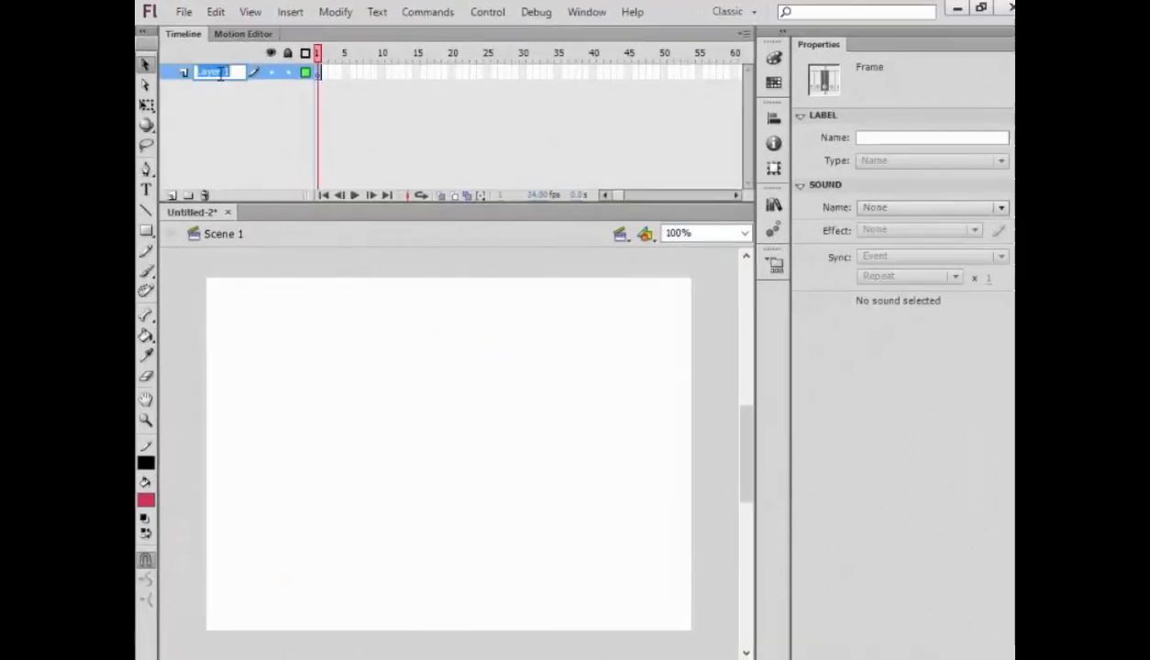
{"action": "type", "text": "backgroun"}
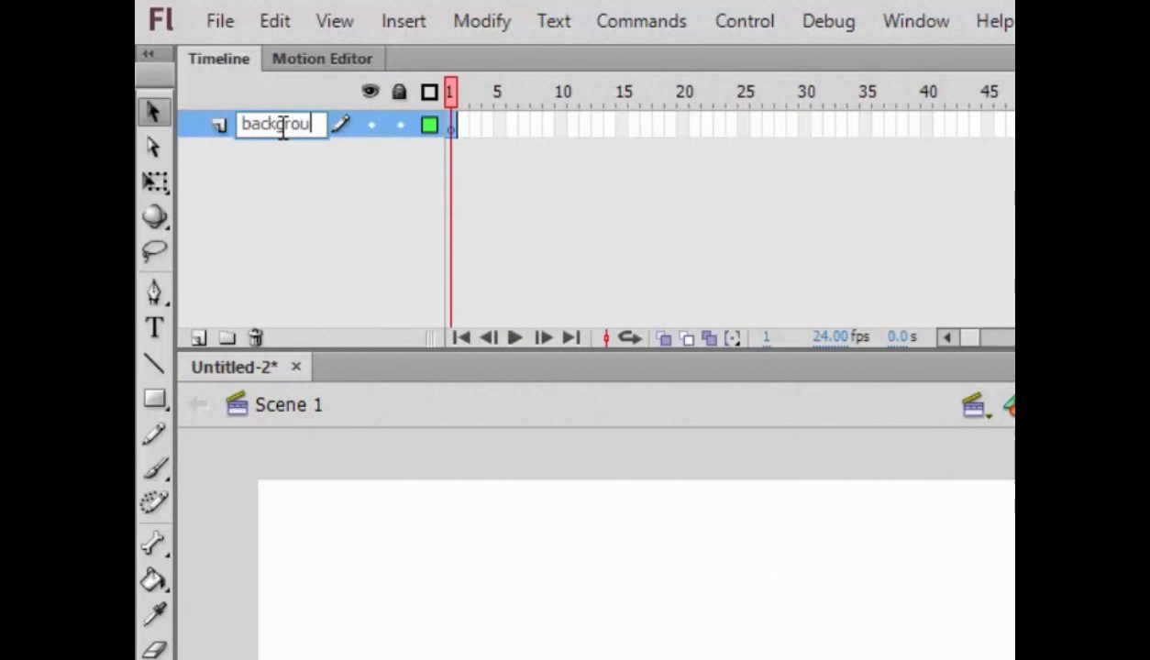
{"action": "type", "text": "d"}
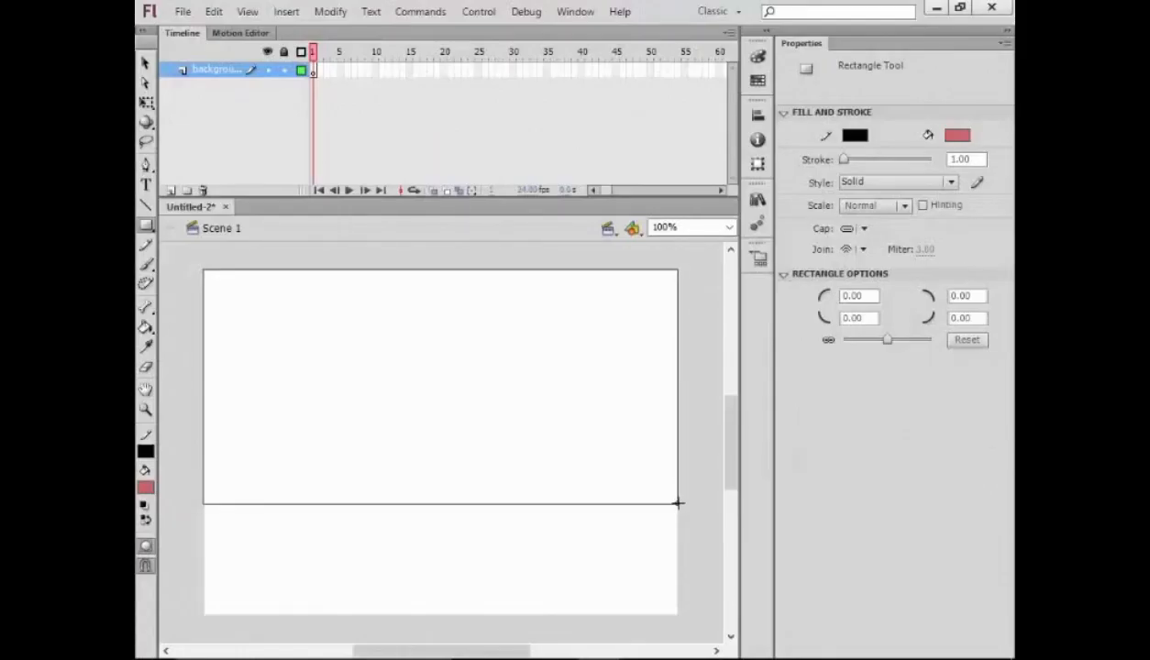
Step: Draw a light blue sky rectangle about 553 × 267 px and a green ground rectangle filling the rest of the stage below it
{"action": "left_click_drag", "start_coordinate": [677, 501], "coordinate": [678, 499]}
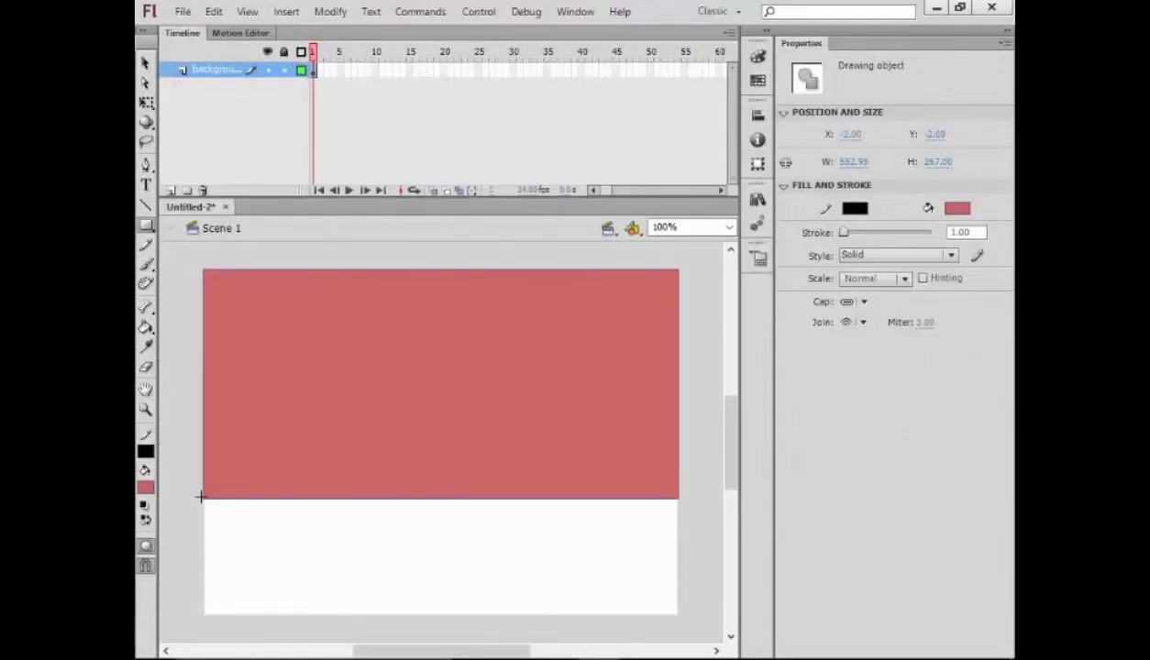
{"action": "left_click_drag", "start_coordinate": [203, 498], "coordinate": [678, 611]}
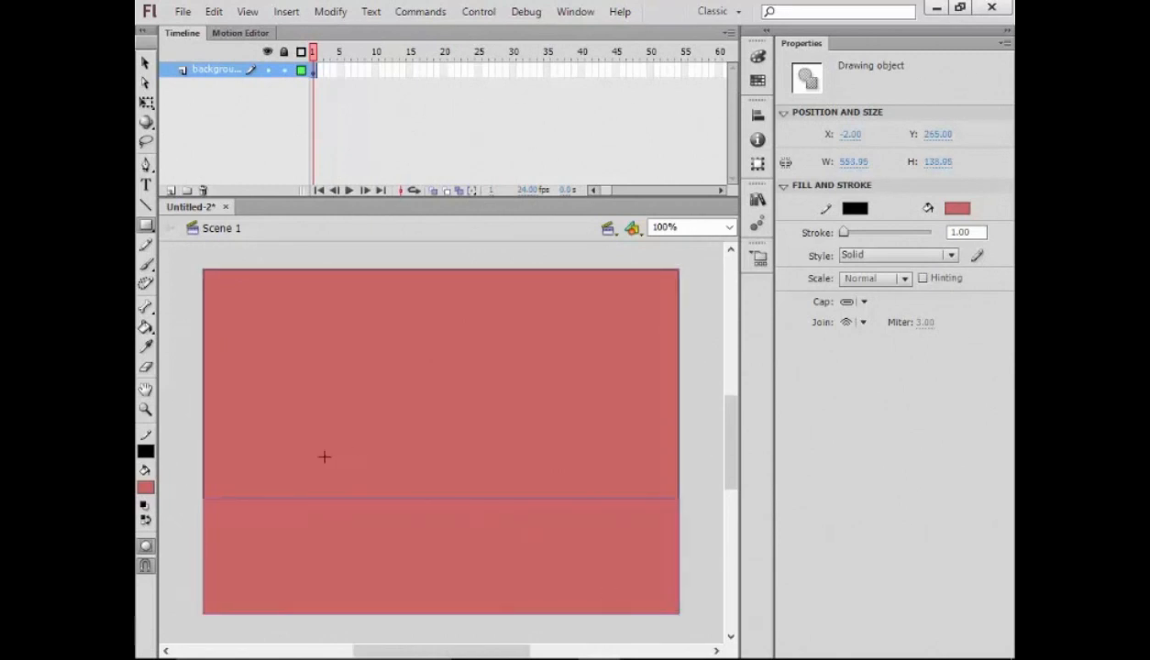
{"action": "left_click", "coordinate": [146, 487]}
{"action": "left_click", "coordinate": [308, 356]}
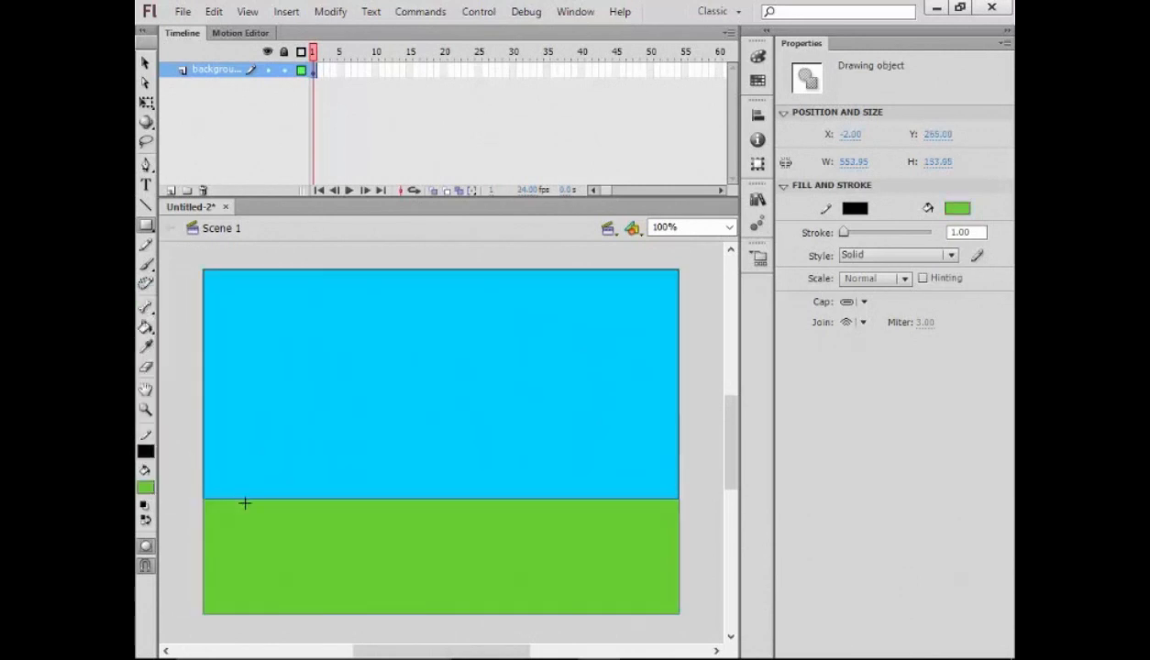
Step: Add a new layer above the background and name it tree
{"action": "left_click", "coordinate": [170, 189]}
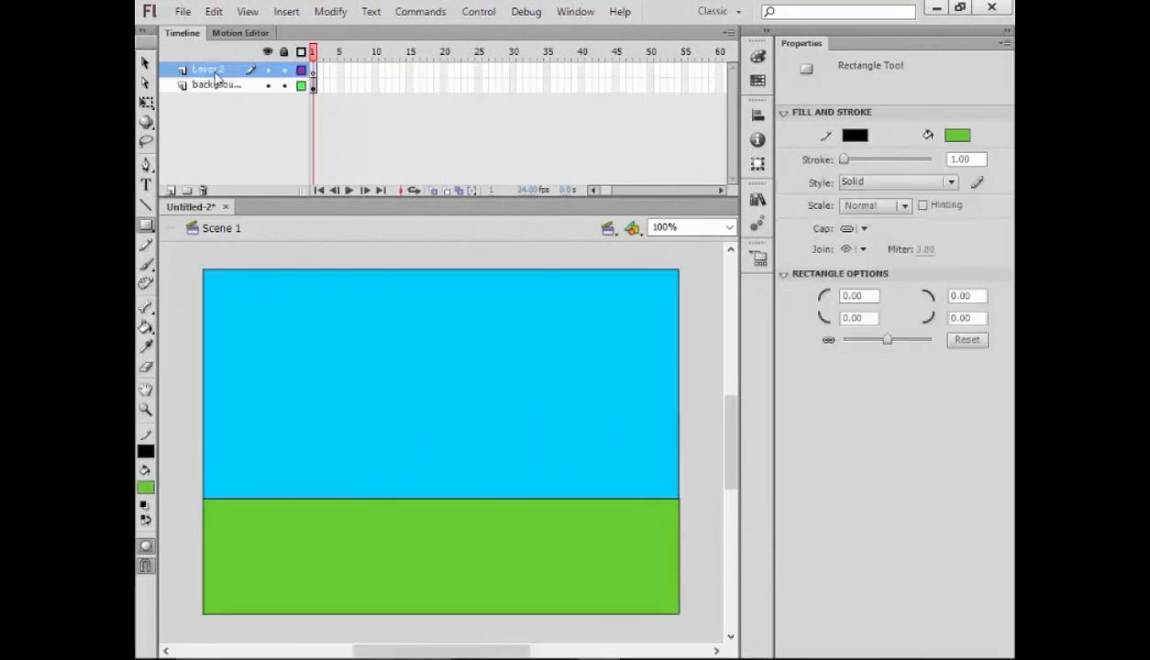
{"action": "double_click", "coordinate": [214, 71]}
{"action": "type", "text": "tr"}
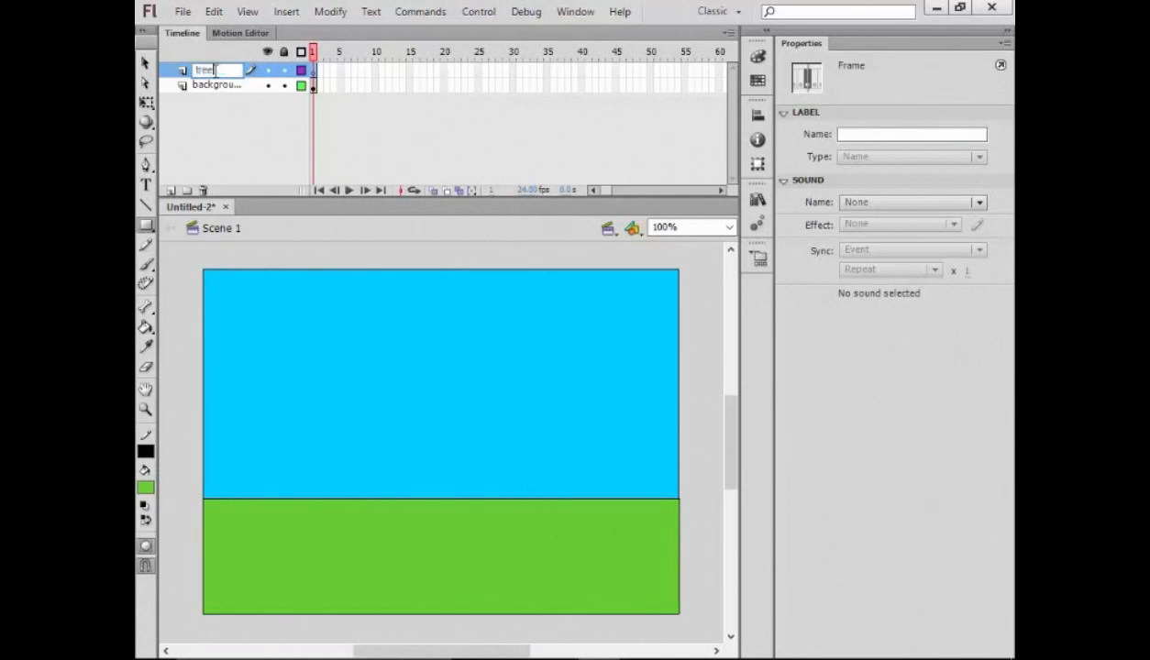
{"action": "type", "text": "ee"}
{"action": "left_click", "coordinate": [280, 142]}
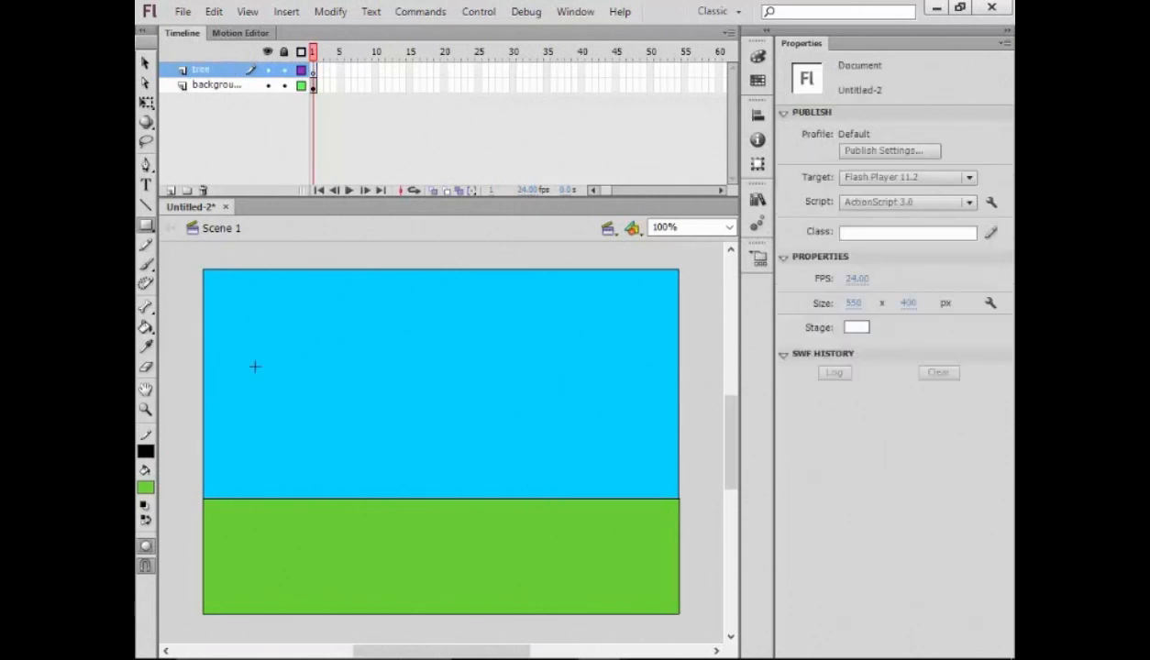
Step: Draw a tree trunk rectangle about 42 × 121 px reaching just below the horizon and fill it with brown #996600
{"action": "left_click", "coordinate": [147, 229]}
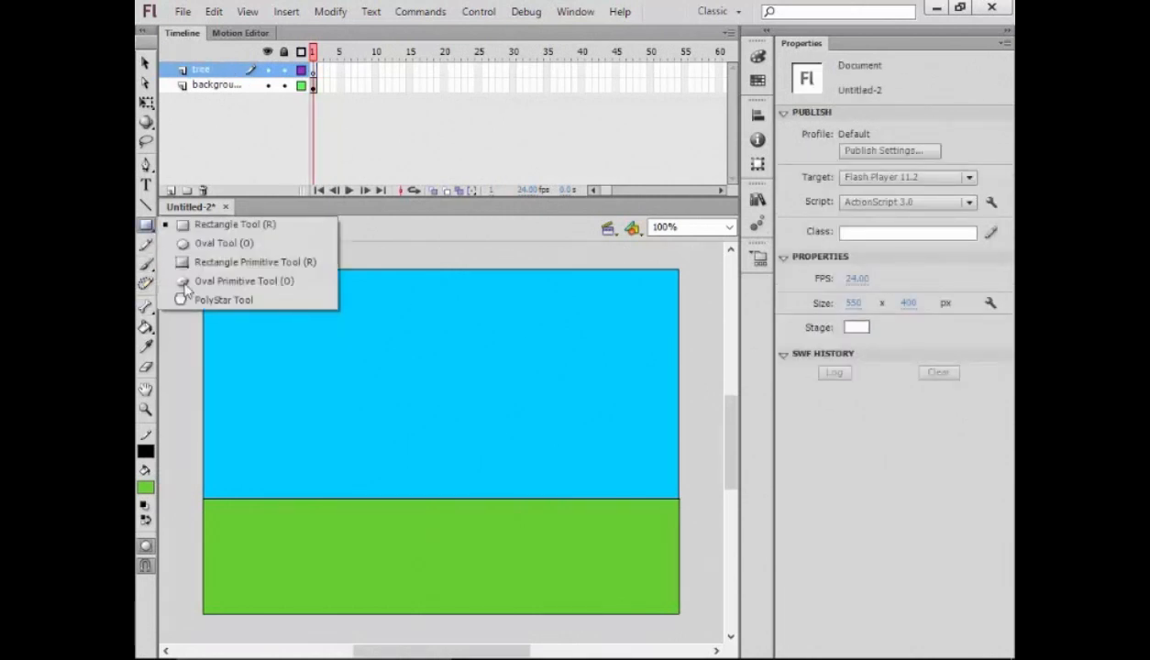
{"action": "left_click", "coordinate": [188, 226]}
{"action": "left_click_drag", "start_coordinate": [269, 406], "coordinate": [303, 507]}
{"action": "left_click", "coordinate": [145, 487]}
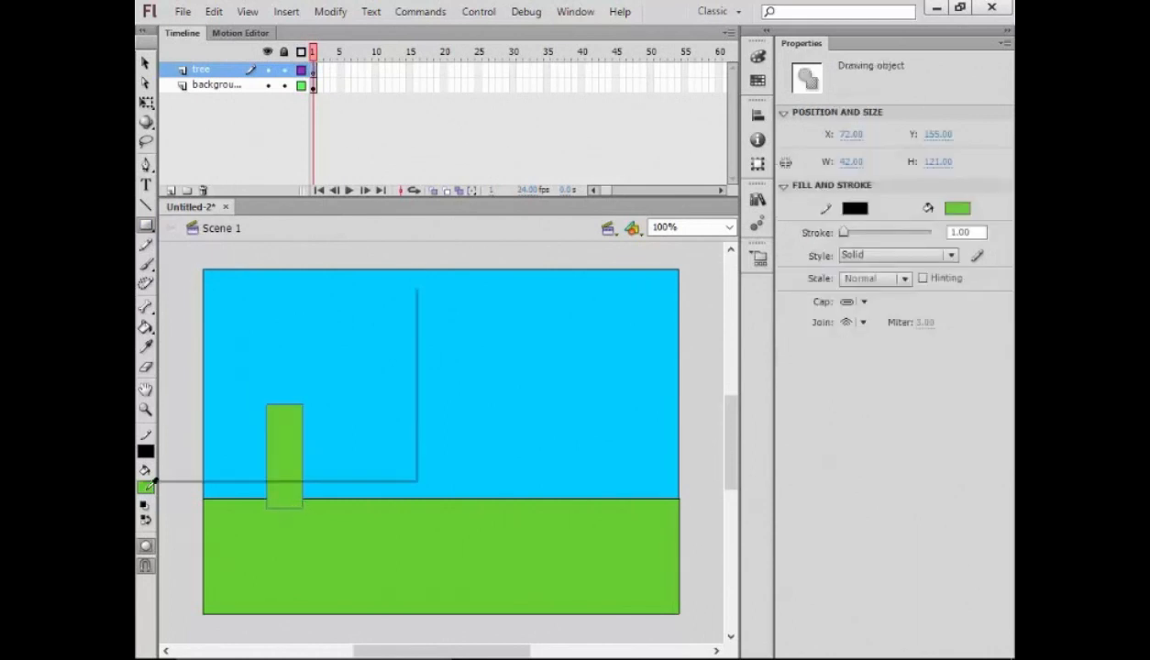
{"action": "left_click", "coordinate": [207, 386]}
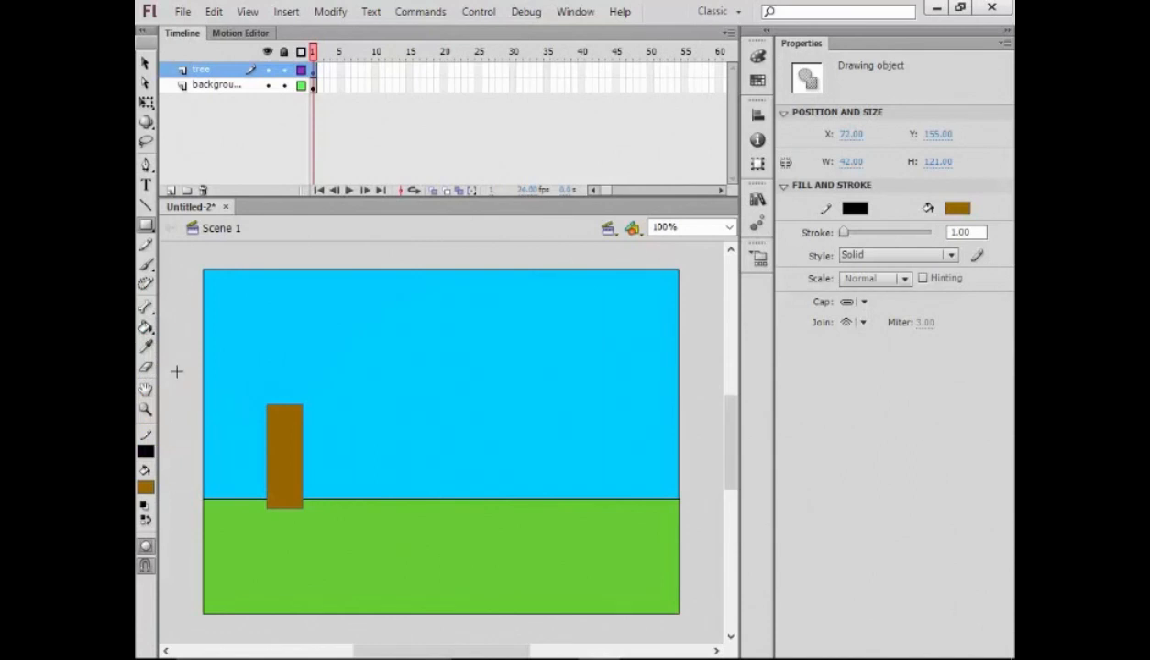
Step: Draw an oval crown about 214 × 122 px, centre it on top of the trunk and fill it dark green
{"action": "left_click", "coordinate": [146, 226]}
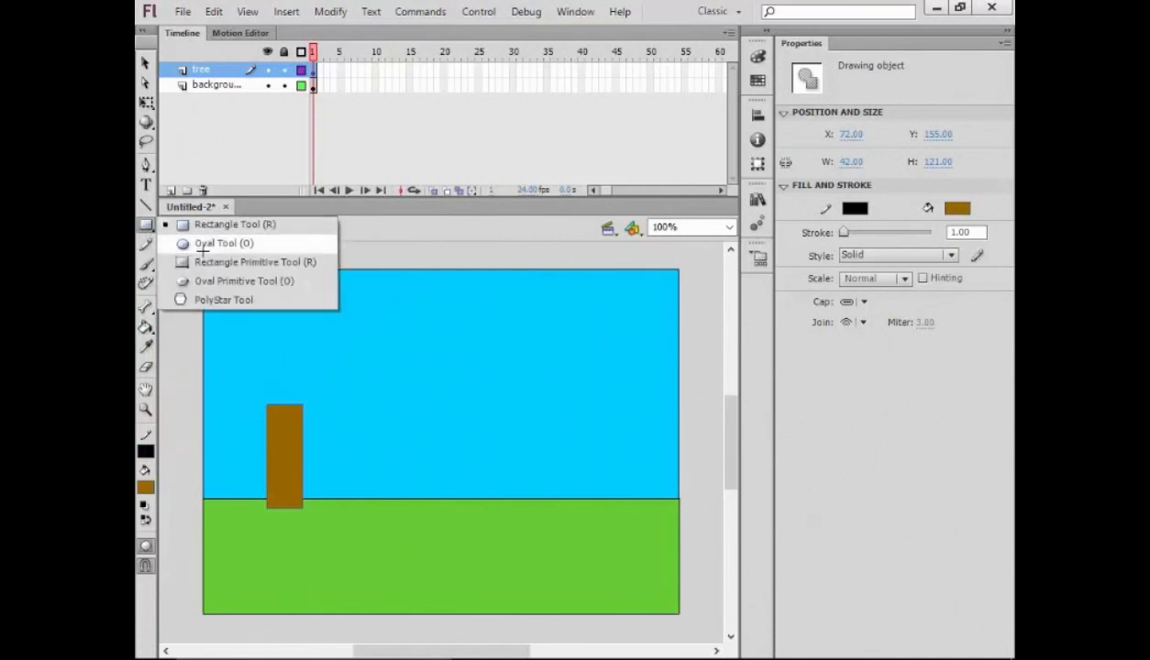
{"action": "left_click", "coordinate": [204, 246]}
{"action": "mouse_move", "coordinate": [220, 321]}
{"action": "left_mouse_down"}
{"action": "mouse_move", "coordinate": [337, 411]}
{"action": "mouse_move", "coordinate": [405, 426]}
{"action": "left_mouse_up"}
{"action": "key", "text": "v"}
{"action": "left_click_drag", "start_coordinate": [350, 385], "coordinate": [323, 391]}
{"action": "left_click", "coordinate": [145, 487]}
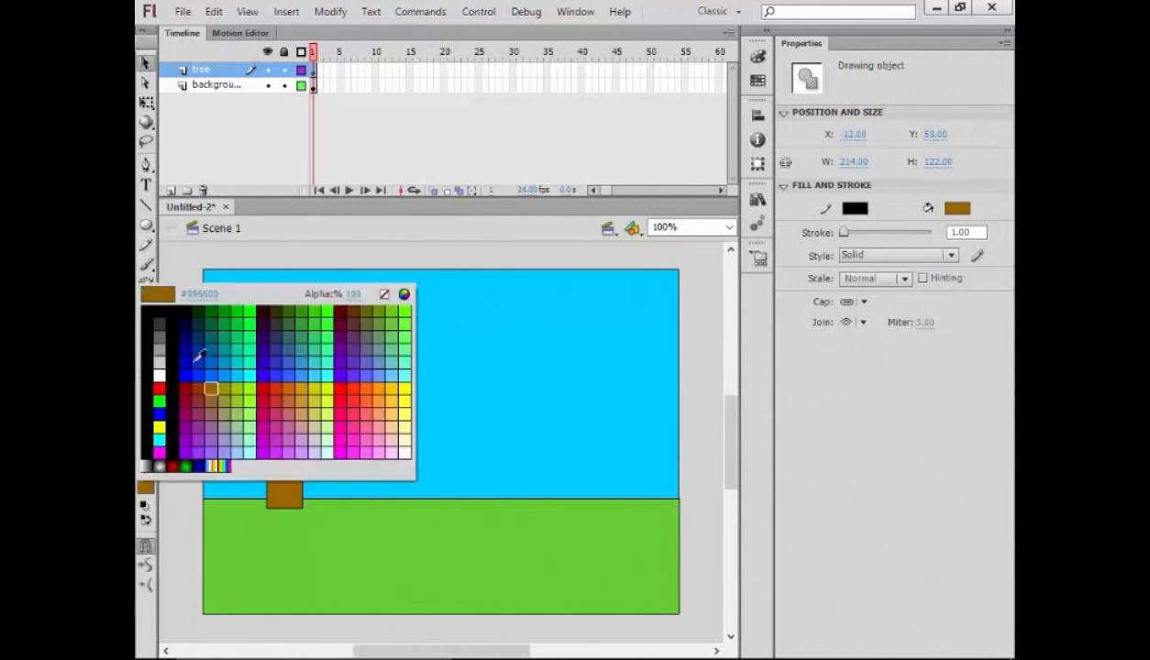
{"action": "left_click", "coordinate": [211, 311]}
{"action": "left_click", "coordinate": [186, 420]}
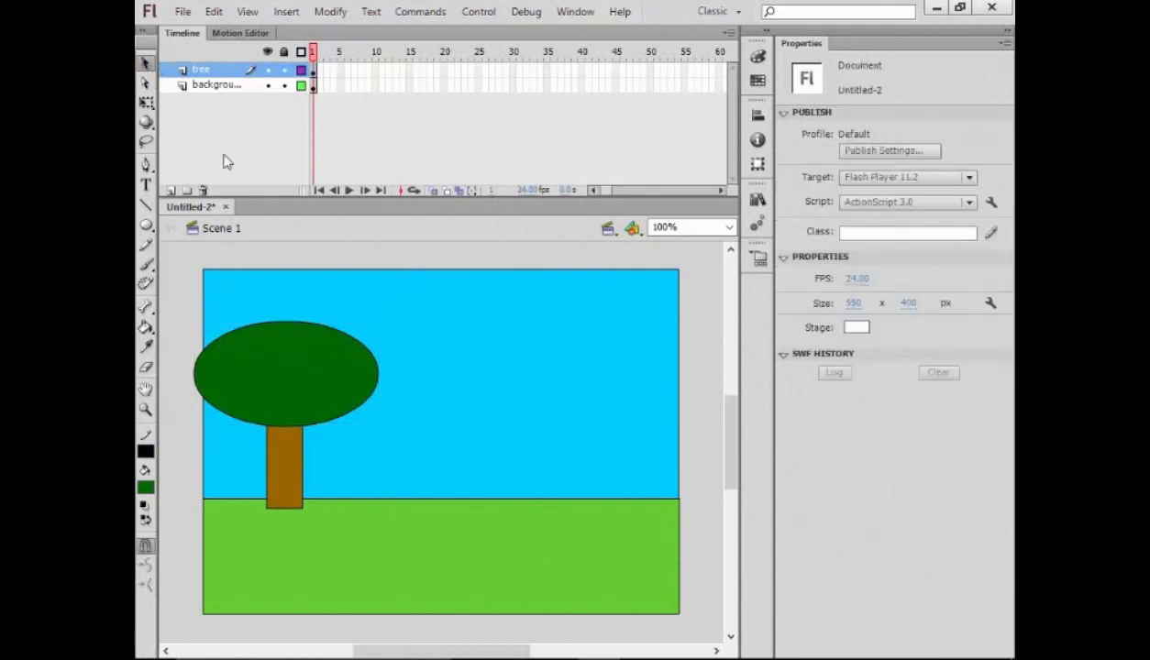
Step: Bend both vertical sides of the trunk slightly inward
{"action": "left_click_drag", "start_coordinate": [300, 454], "coordinate": [296, 454]}
{"action": "left_click", "coordinate": [267, 465]}
{"action": "left_click", "coordinate": [317, 464]}
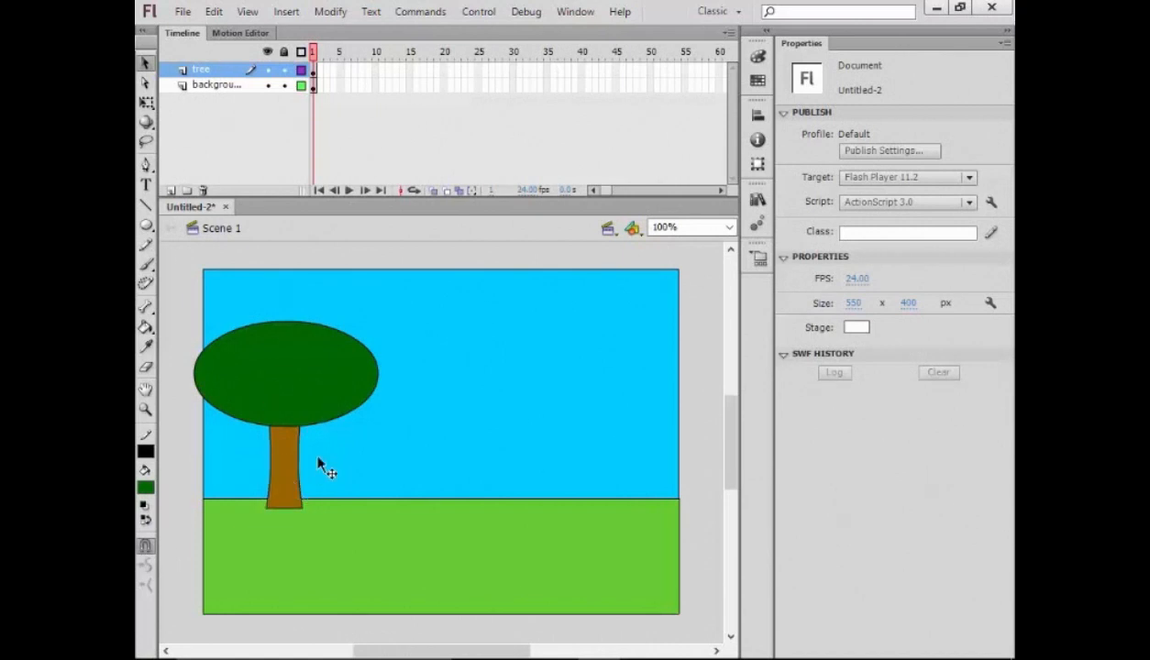
Step: Lock the background layer and group the trunk with the oval crown
{"action": "left_click", "coordinate": [280, 389]}
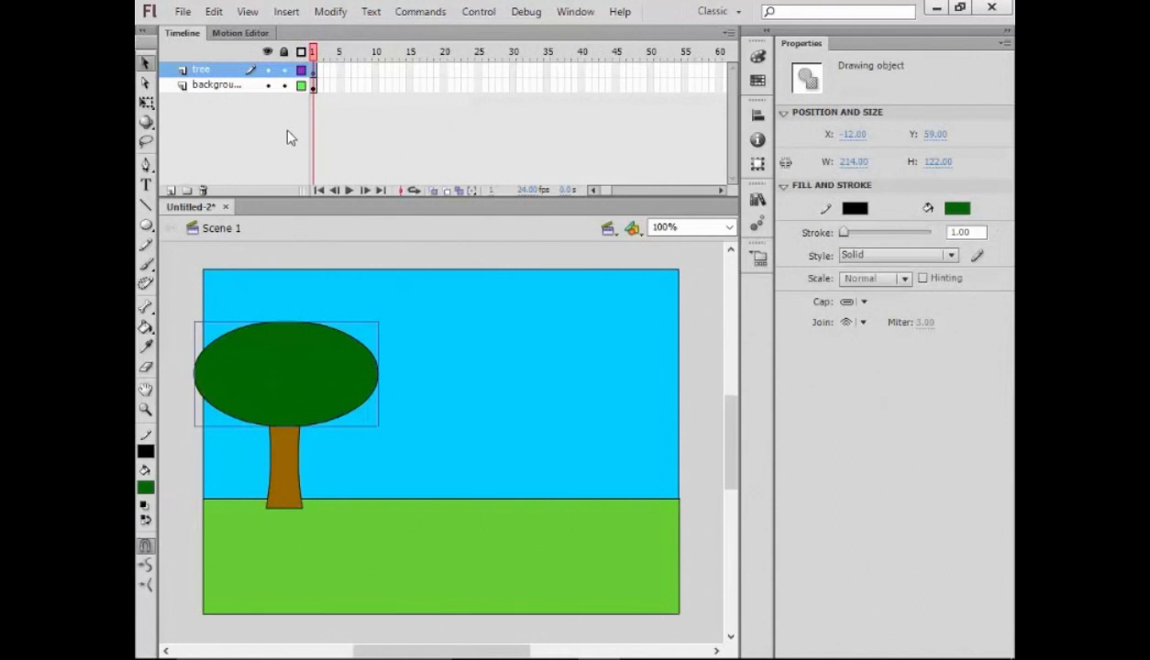
{"action": "left_click", "coordinate": [285, 85]}
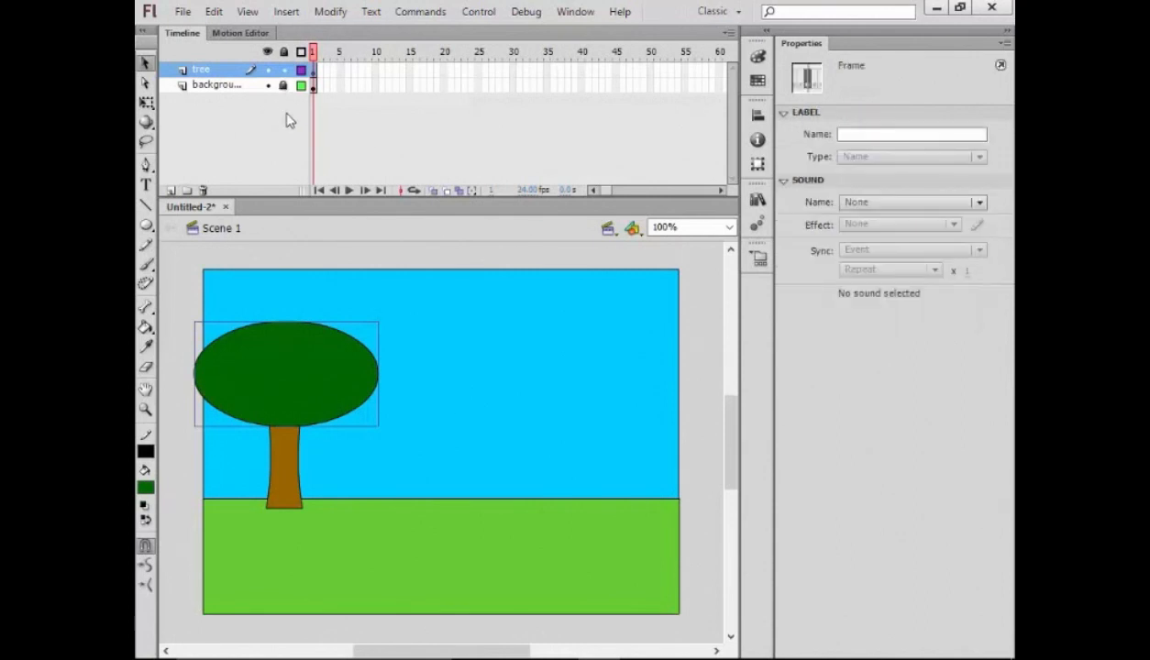
{"action": "left_click", "coordinate": [183, 284]}
{"action": "left_click", "coordinate": [284, 453]}
{"action": "left_click", "coordinate": [291, 388], "text": "shift"}
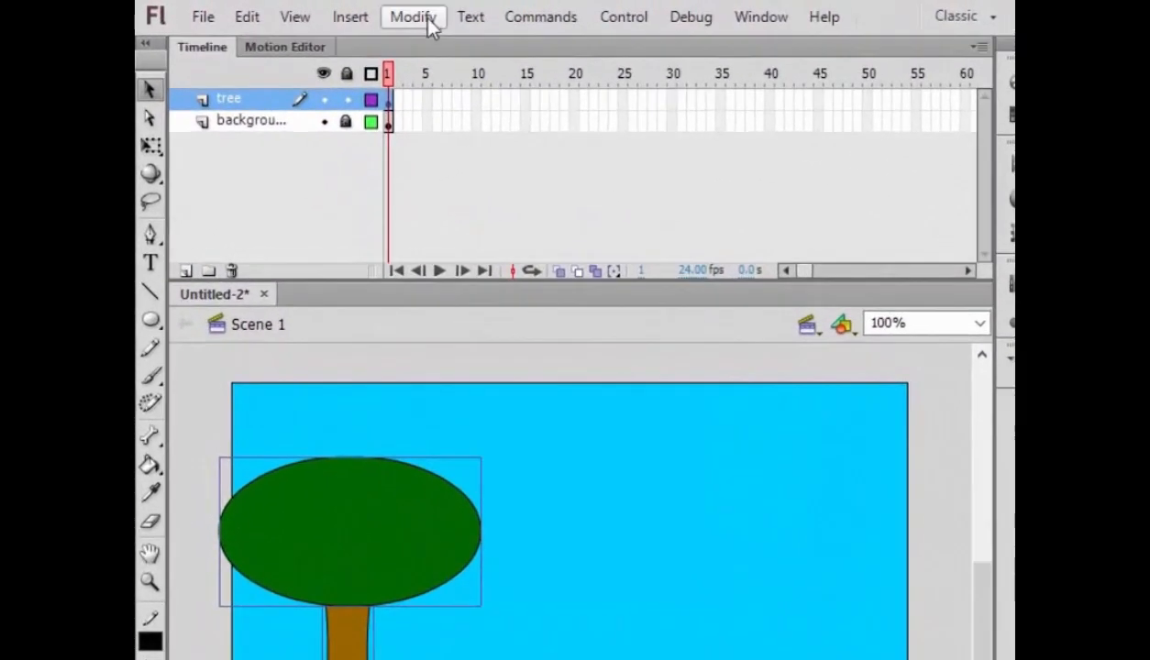
{"action": "left_click", "coordinate": [341, 15]}
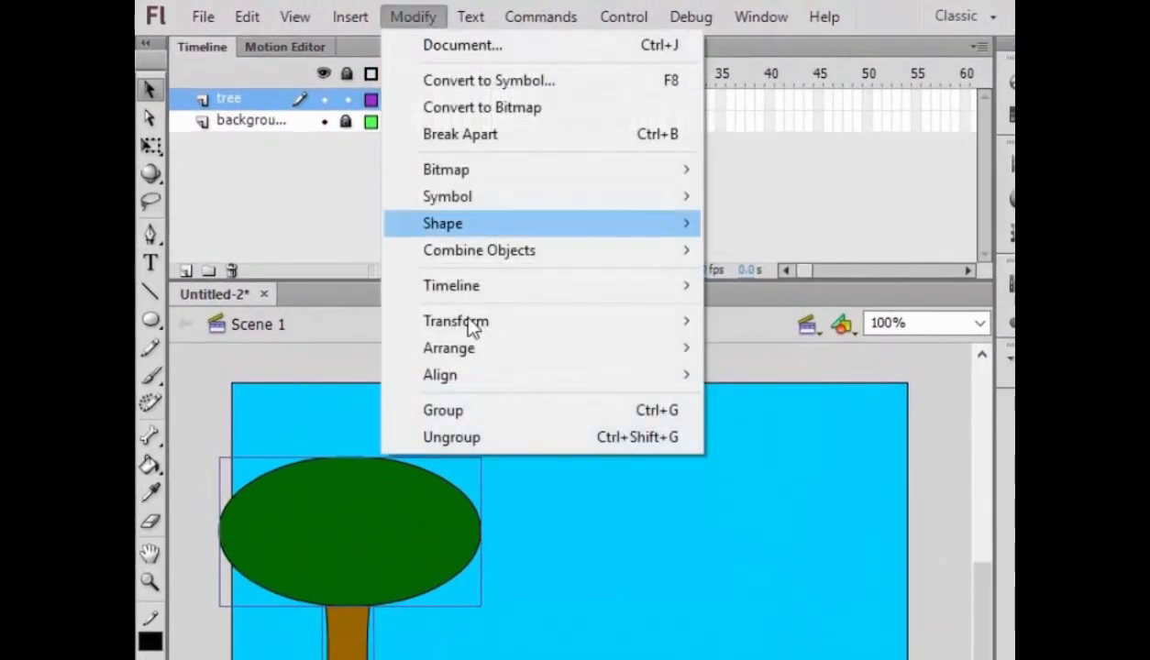
{"action": "left_click", "coordinate": [486, 410]}
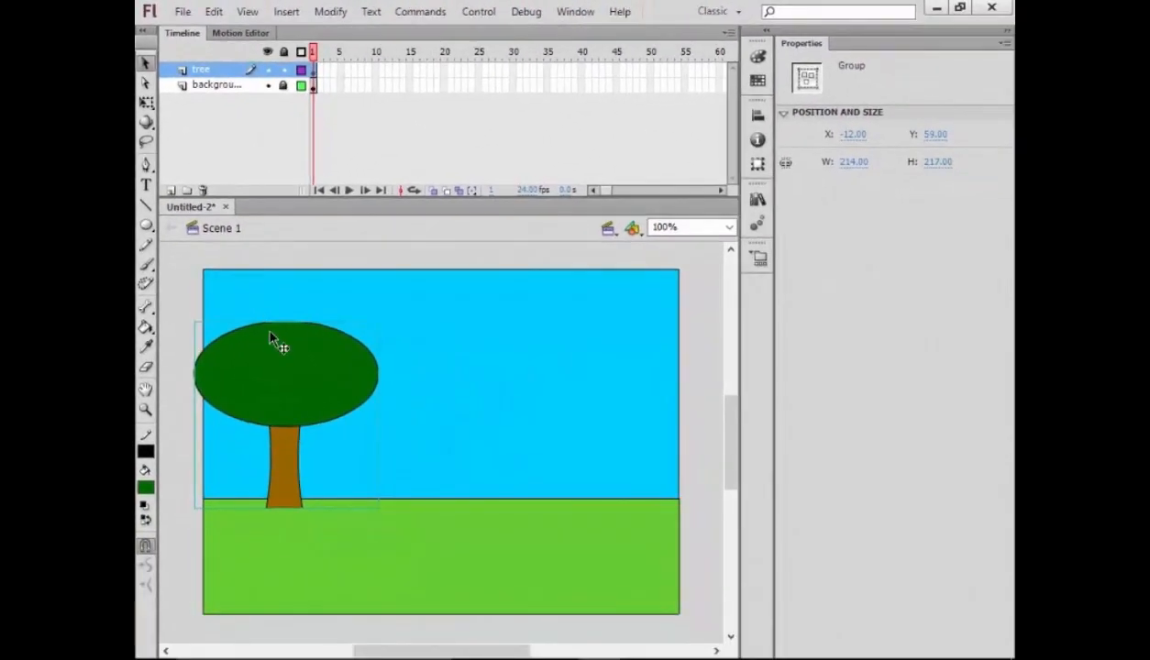
Step: Convert the grouped tree to a Graphic symbol named tree
{"action": "right_click", "coordinate": [281, 371]}
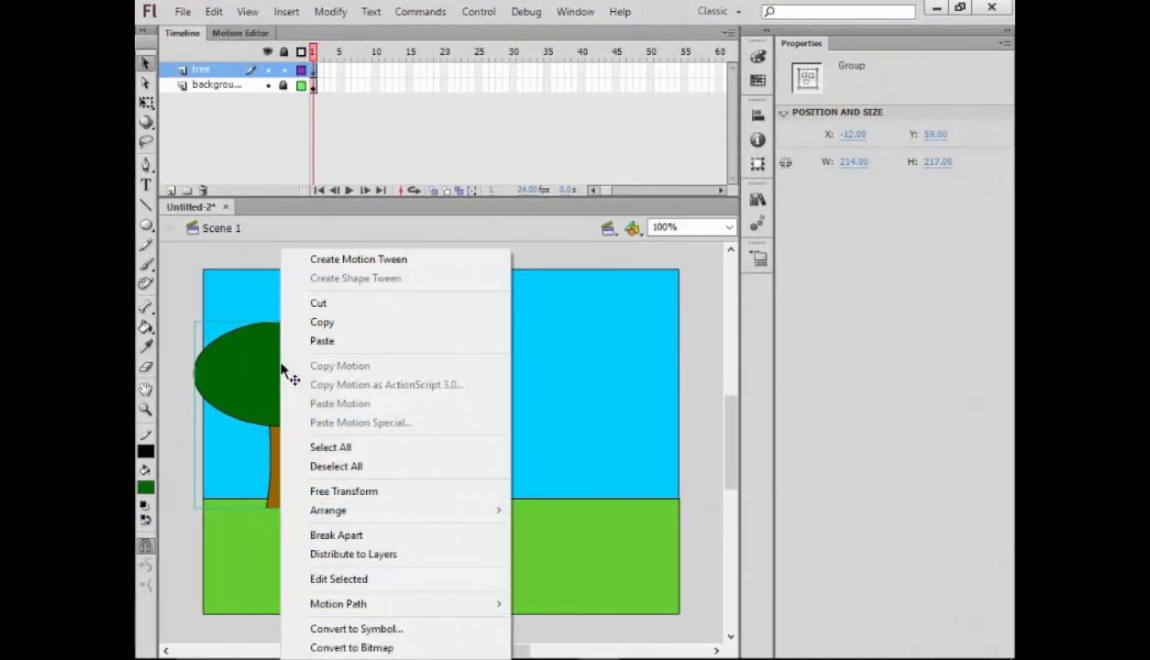
{"action": "left_click", "coordinate": [338, 629]}
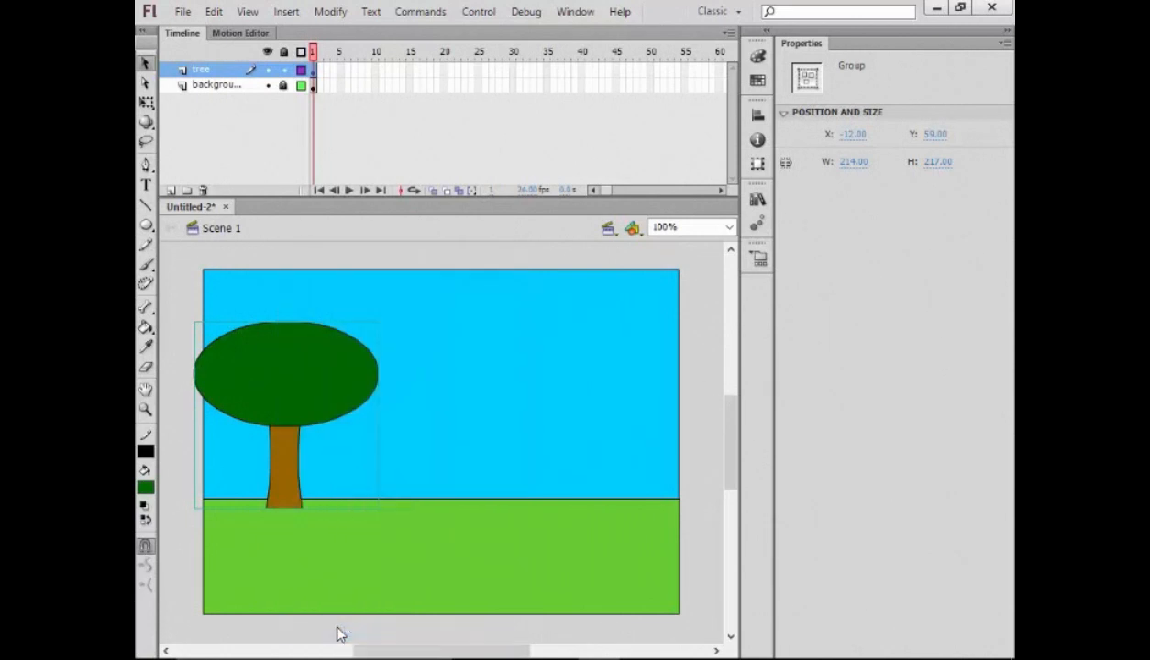
{"action": "left_click_drag", "start_coordinate": [820, 25], "coordinate": [588, 106]}
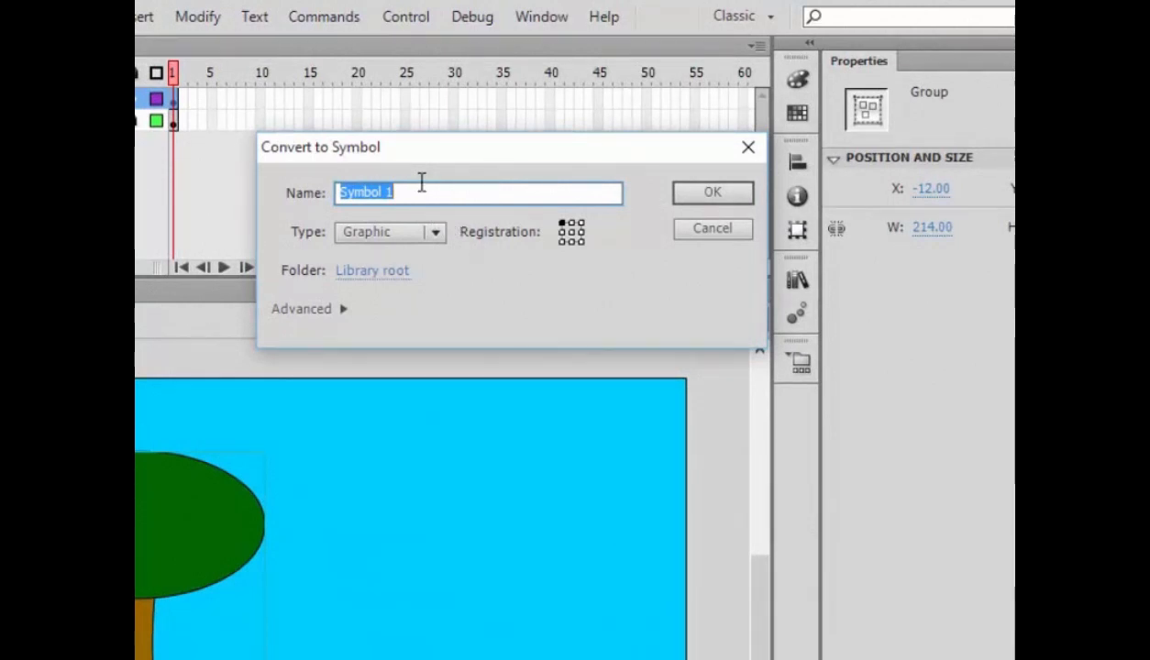
{"action": "type", "text": "tree"}
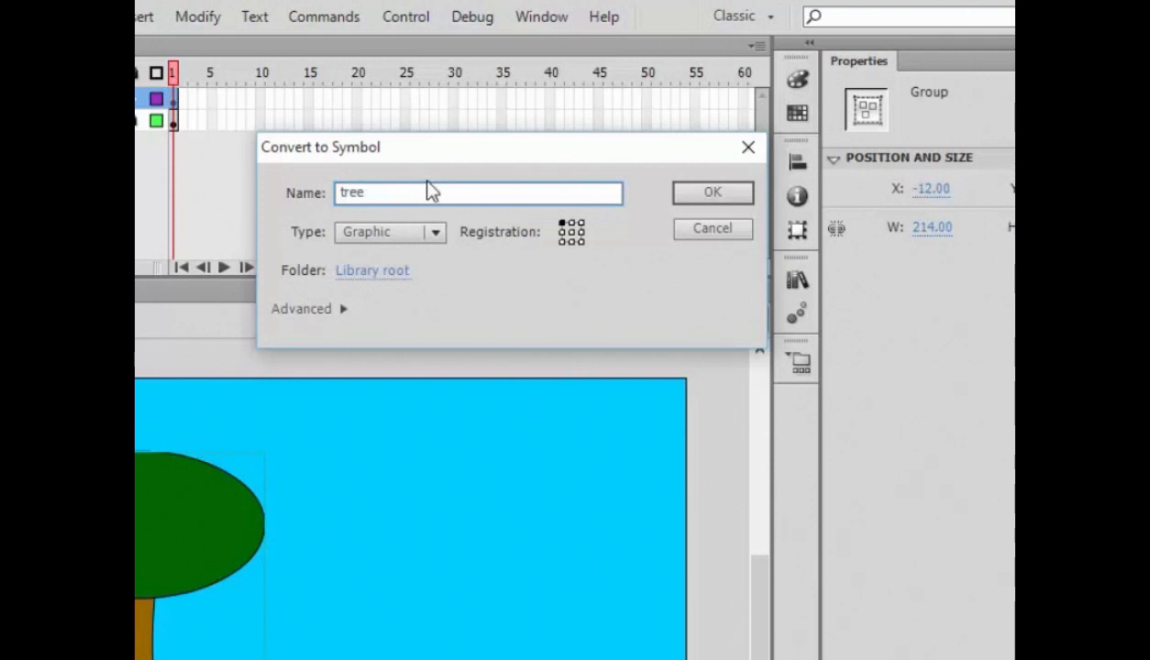
{"action": "left_click", "coordinate": [435, 233]}
{"action": "left_click", "coordinate": [413, 309]}
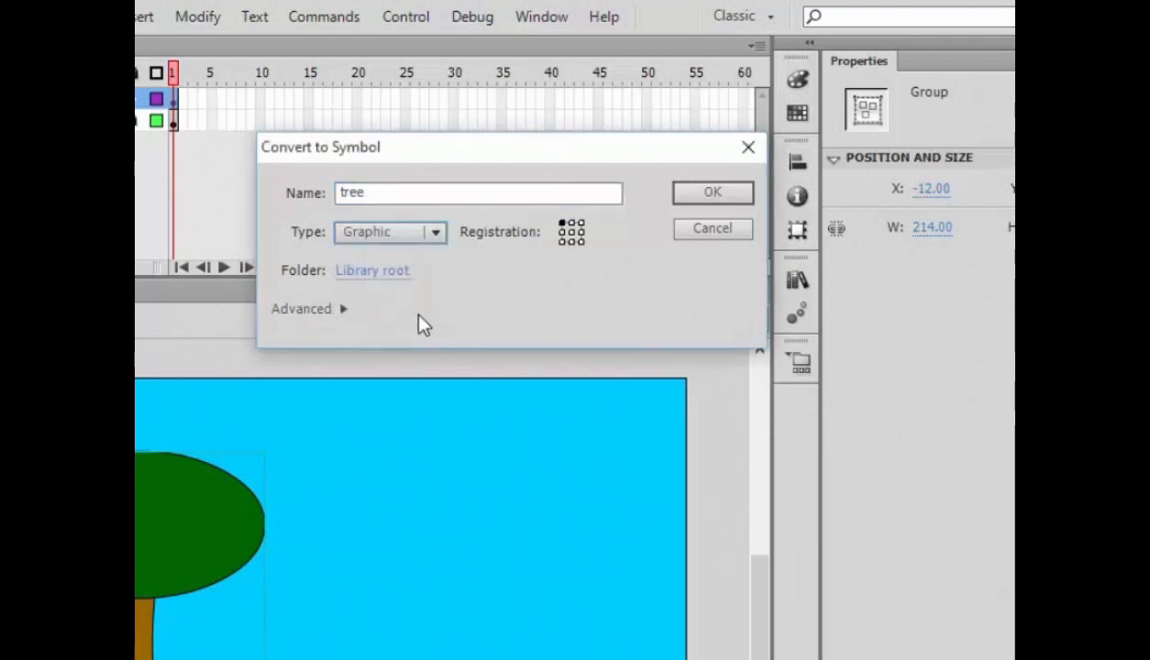
{"action": "left_click", "coordinate": [716, 203]}
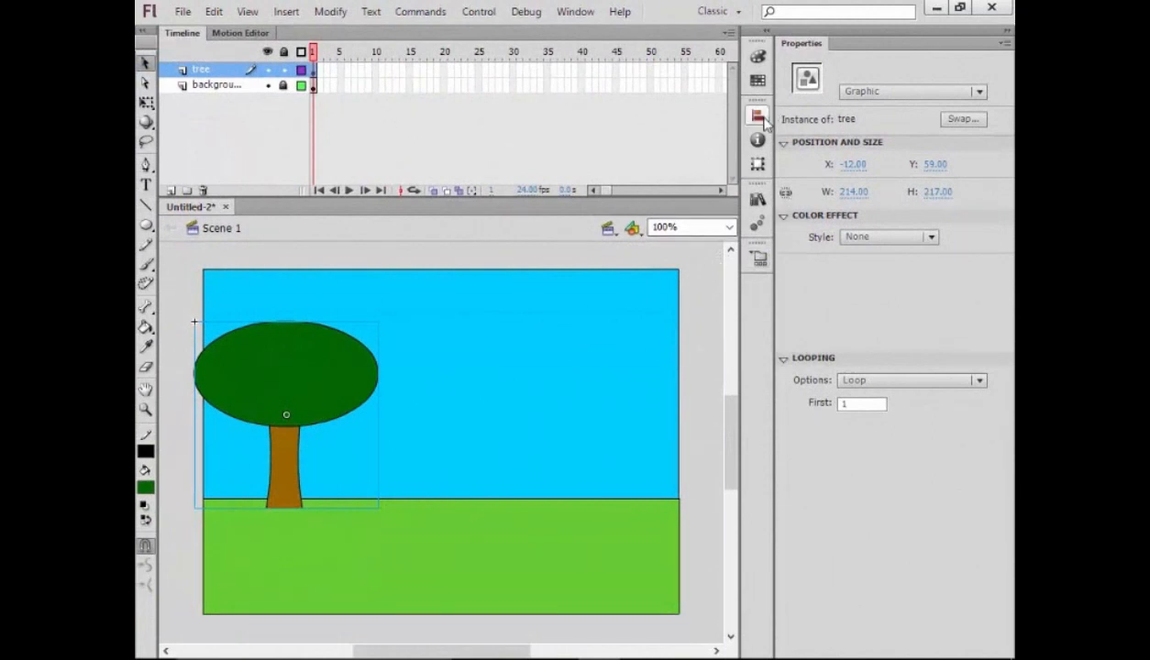
Step: Place a second tree instance from the library on the stage's right half and move the first tree to about X 49, Y 64
{"action": "left_click", "coordinate": [758, 199]}
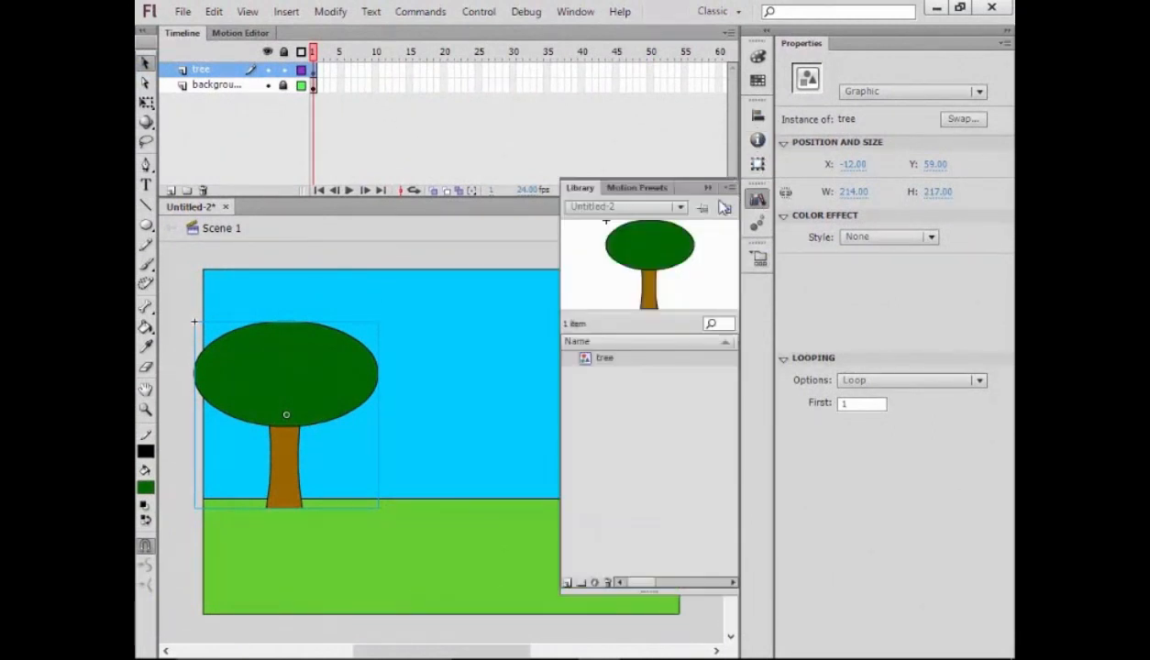
{"action": "left_click_drag", "start_coordinate": [607, 363], "coordinate": [493, 418]}
{"action": "left_click", "coordinate": [704, 188]}
{"action": "left_click_drag", "start_coordinate": [426, 398], "coordinate": [562, 400]}
{"action": "left_click_drag", "start_coordinate": [343, 398], "coordinate": [365, 401]}
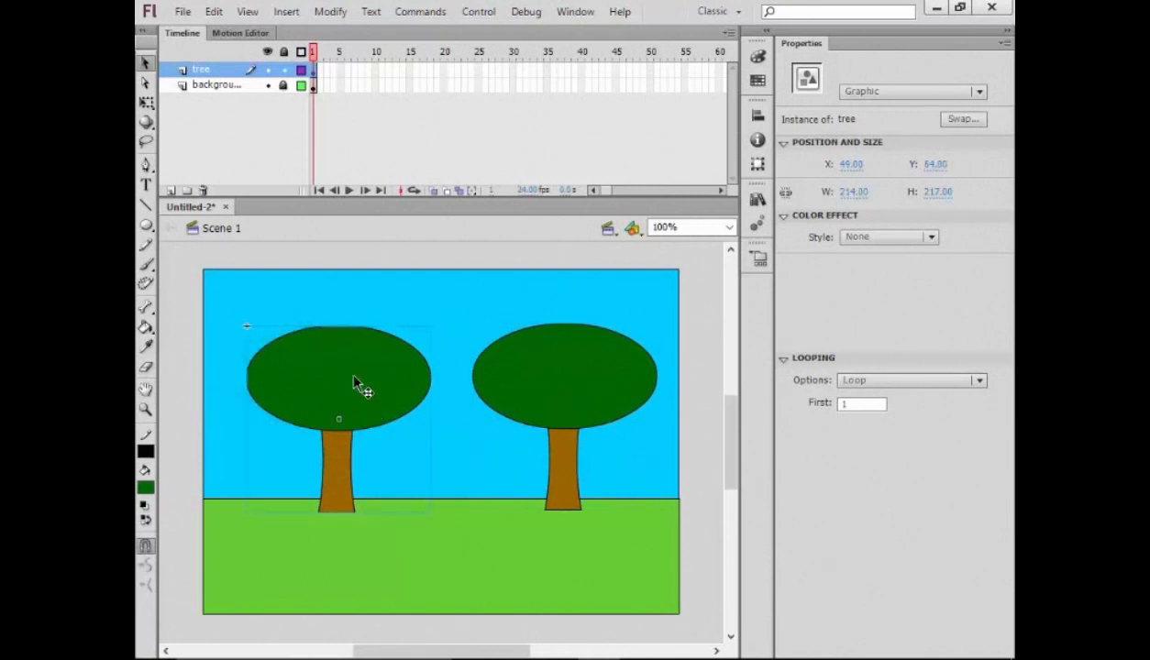
Step: Add a new layer above the tree layer and name it car
{"action": "left_click", "coordinate": [170, 191]}
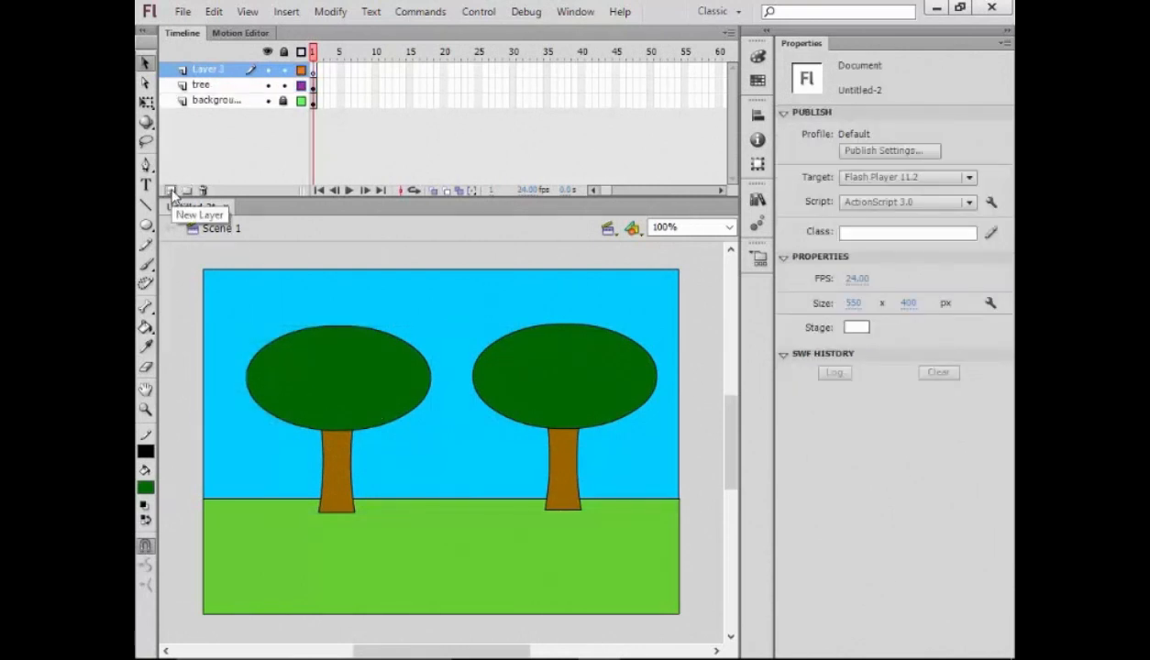
{"action": "double_click", "coordinate": [223, 72]}
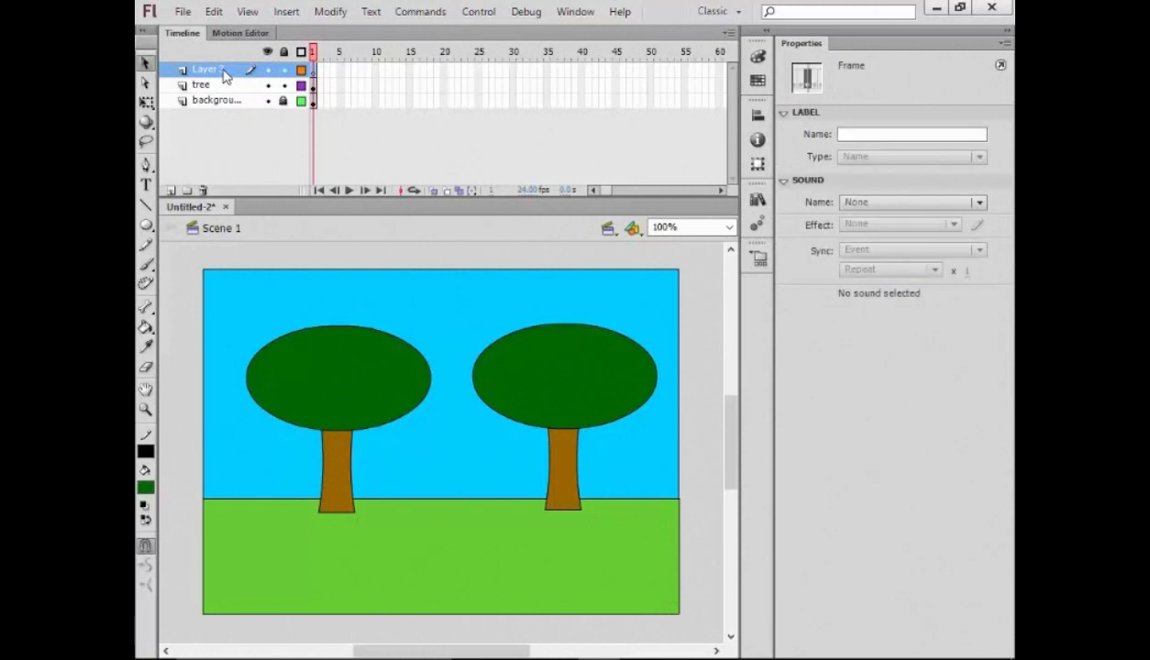
{"action": "type", "text": "car"}
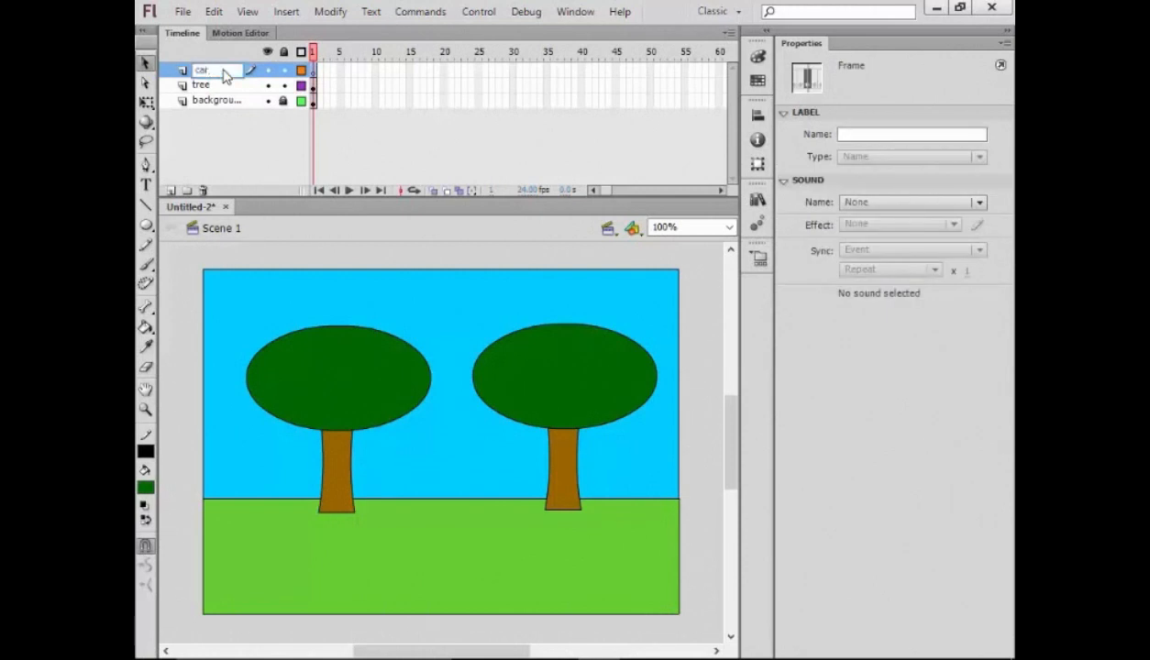
{"action": "left_click", "coordinate": [232, 161]}
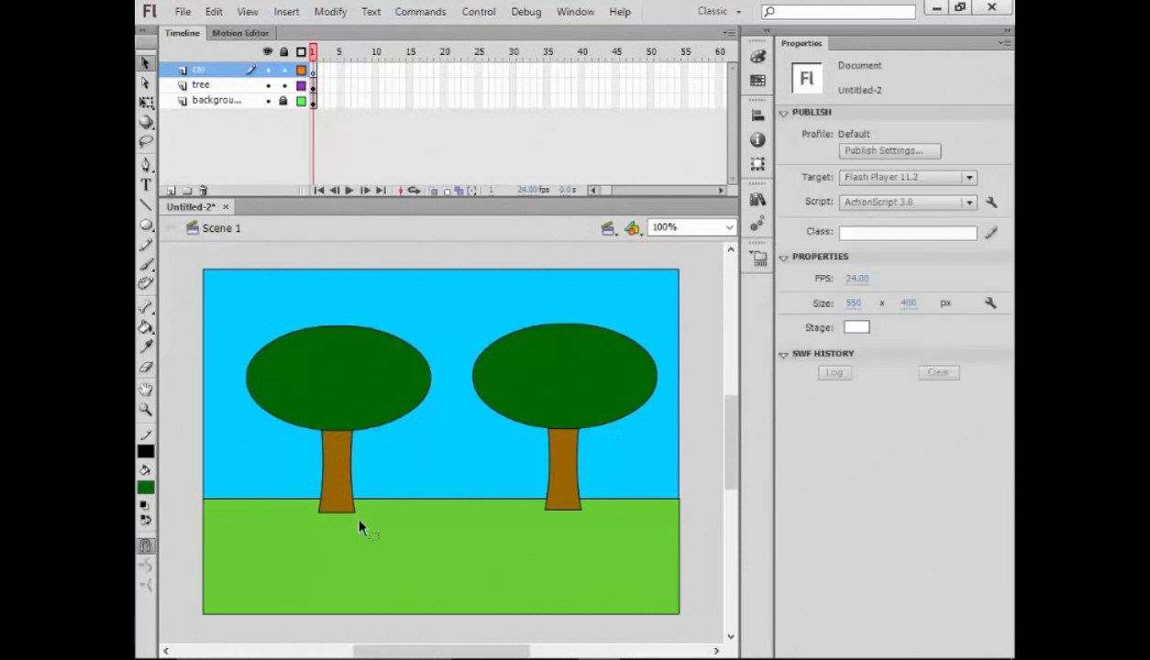
Step: Draw the car body outline with the Pen tool on the car layer, about 414 by 146 px, and fill it red
{"action": "key", "text": "p"}
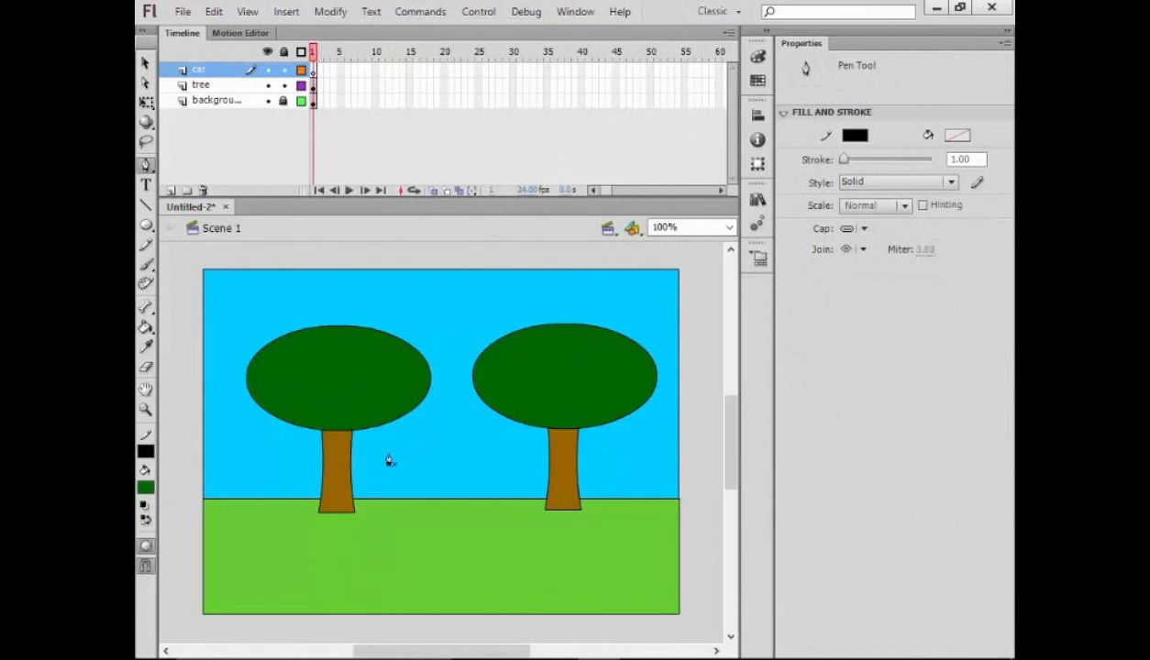
{"action": "scroll", "coordinate": [389, 426], "scroll_direction": "down", "scroll_amount": 2}
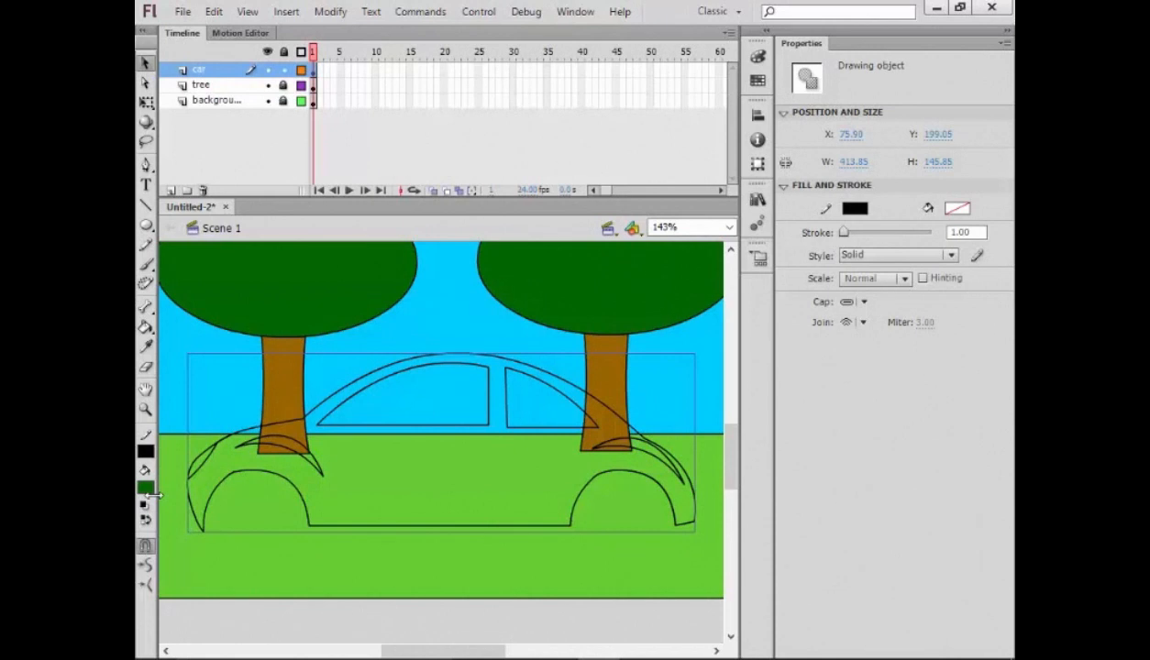
{"action": "left_click", "coordinate": [147, 488]}
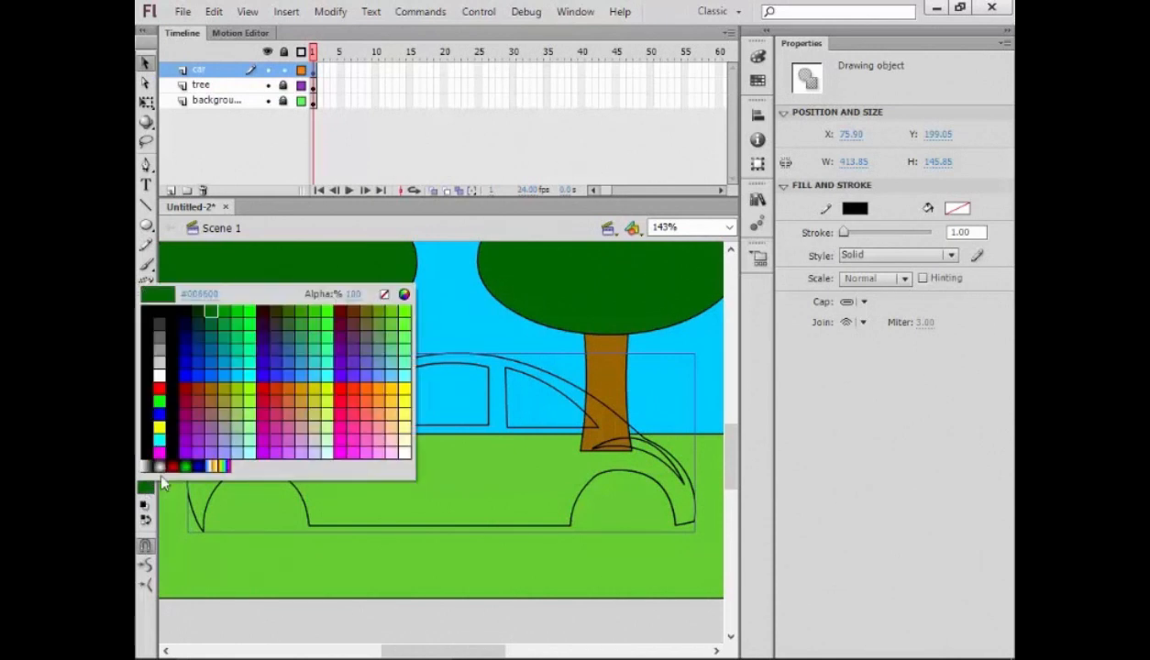
{"action": "left_click", "coordinate": [164, 371]}
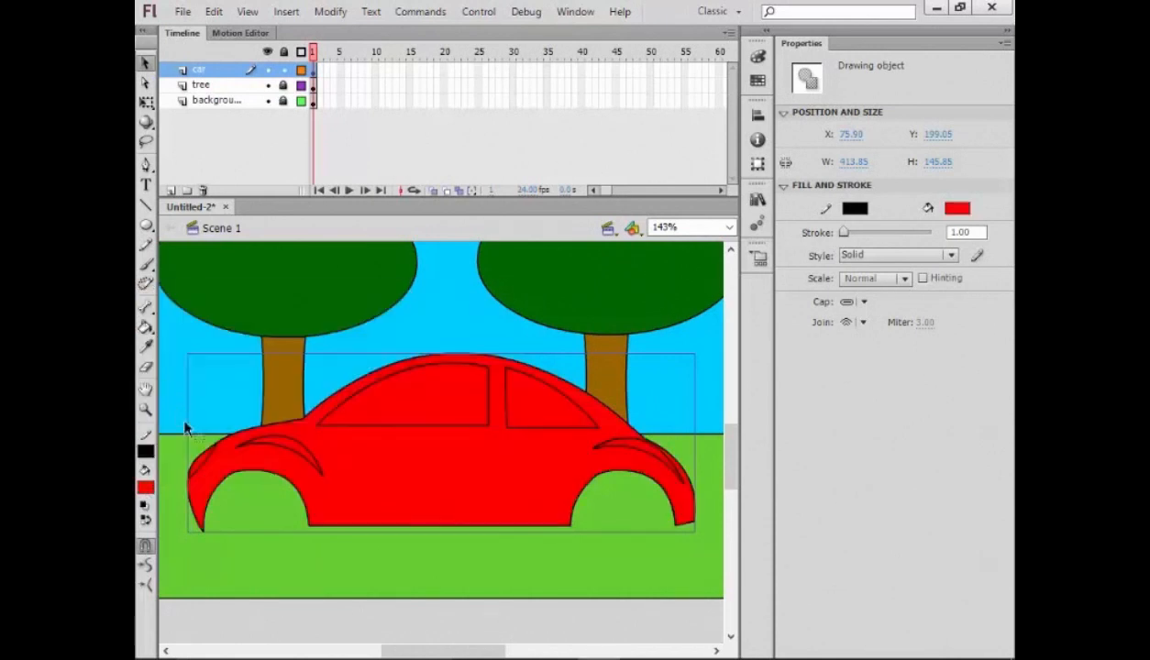
Step: Enter the red car drawing object and fill its two side windows light blue
{"action": "double_click", "coordinate": [390, 431]}
{"action": "left_click", "coordinate": [397, 420]}
{"action": "left_click", "coordinate": [541, 424], "text": "shift"}
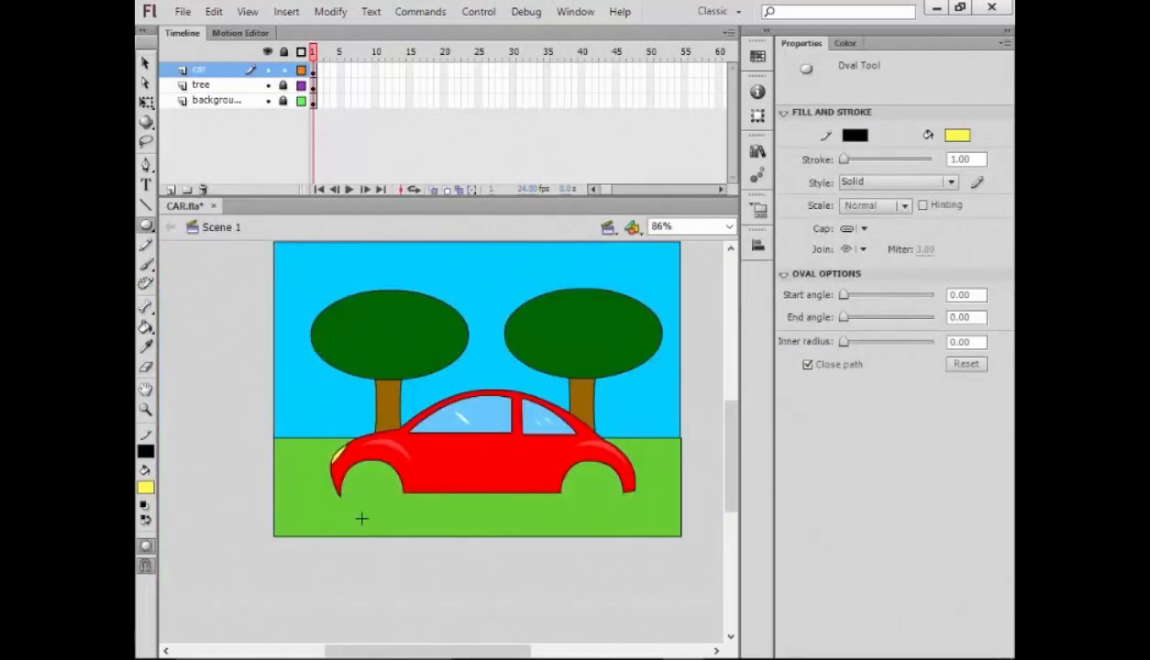
Step: Draw a white front wheel circle about 86.5 px wide and cross it with a vertical and a horizontal spoke line
{"action": "mouse_move", "coordinate": [383, 500]}
{"action": "left_mouse_down"}
{"action": "mouse_move", "coordinate": [399, 511]}
{"action": "mouse_move", "coordinate": [372, 489]}
{"action": "left_mouse_up"}
{"action": "key", "text": "v"}
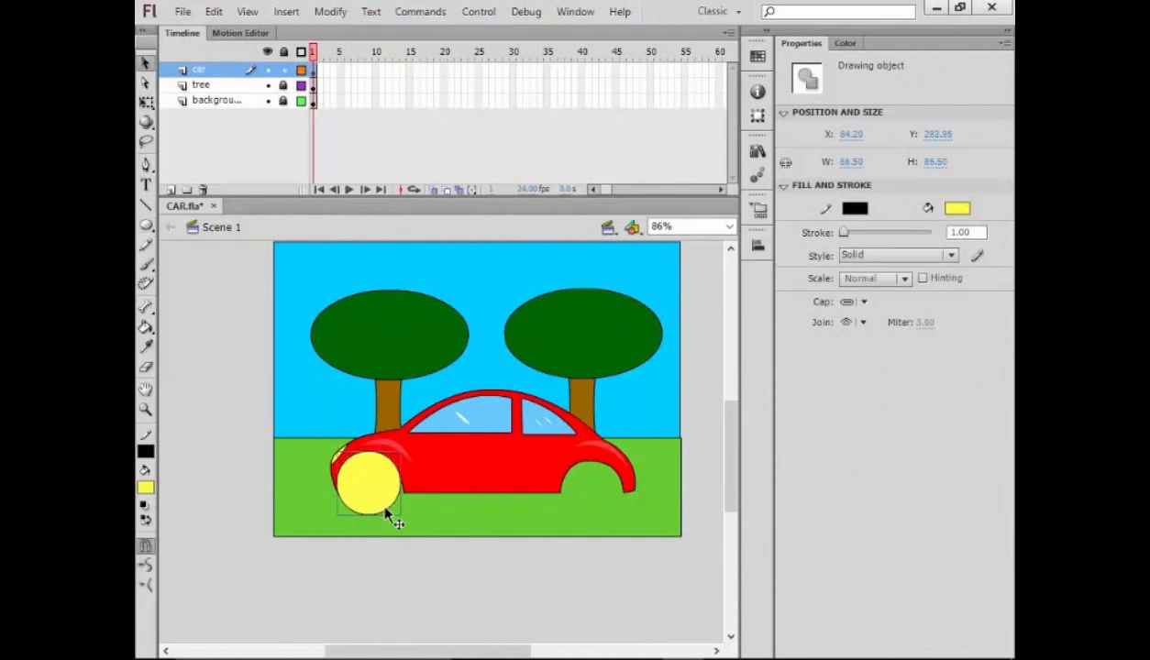
{"action": "left_click", "coordinate": [146, 487]}
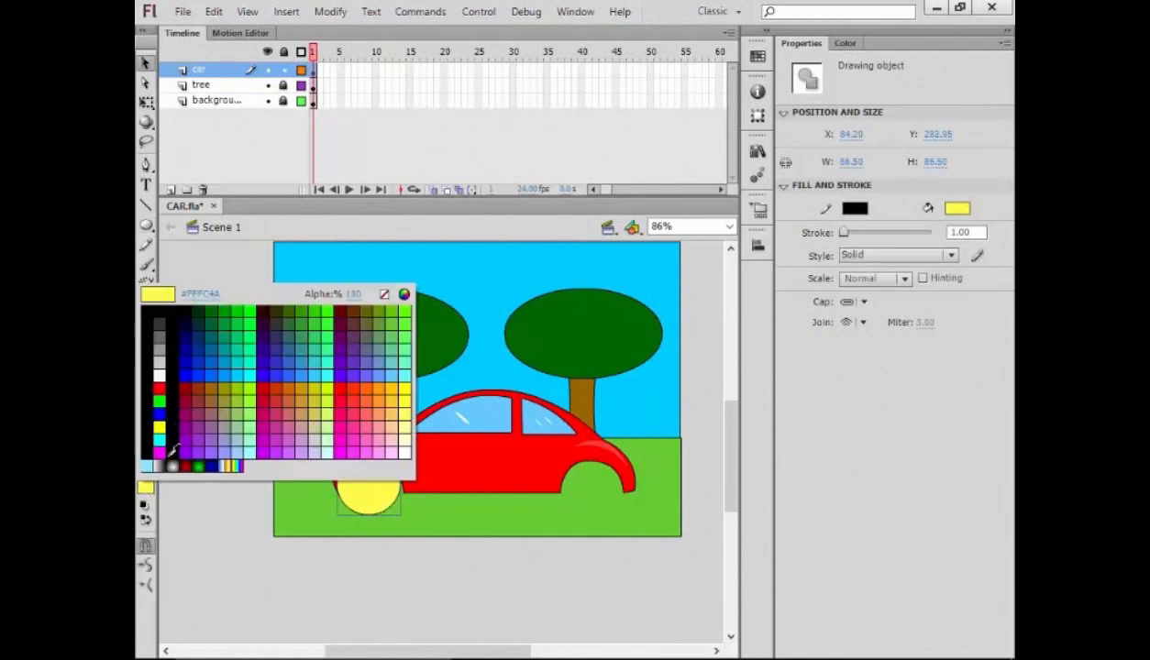
{"action": "left_click", "coordinate": [158, 363]}
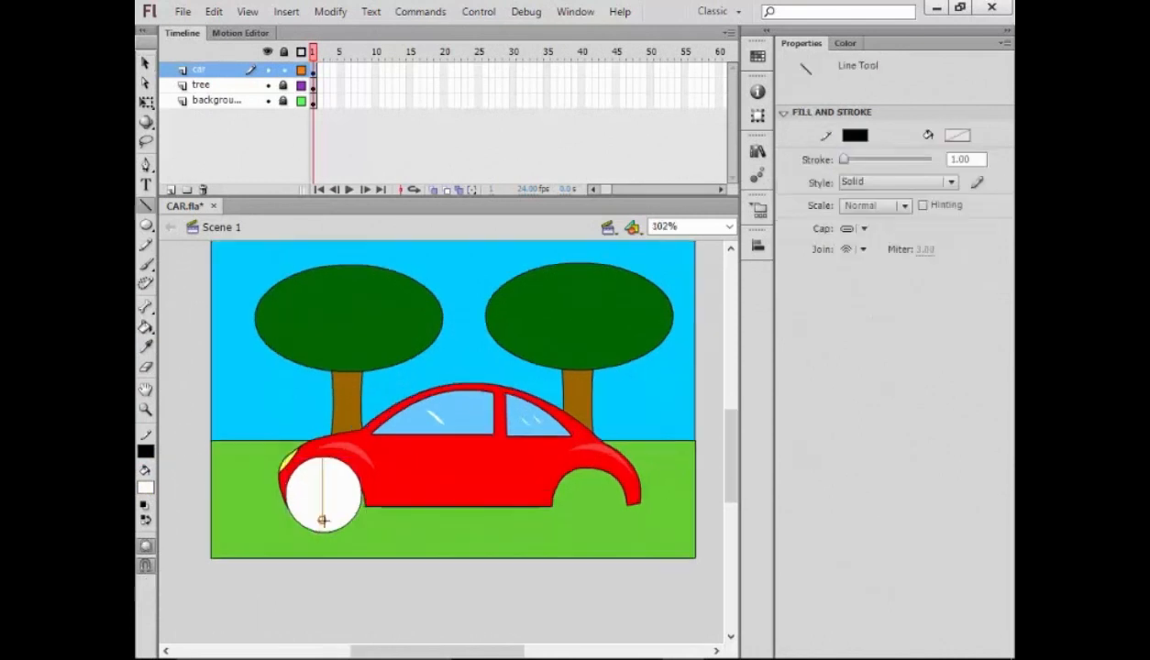
{"action": "left_click_drag", "start_coordinate": [322, 457], "coordinate": [323, 530]}
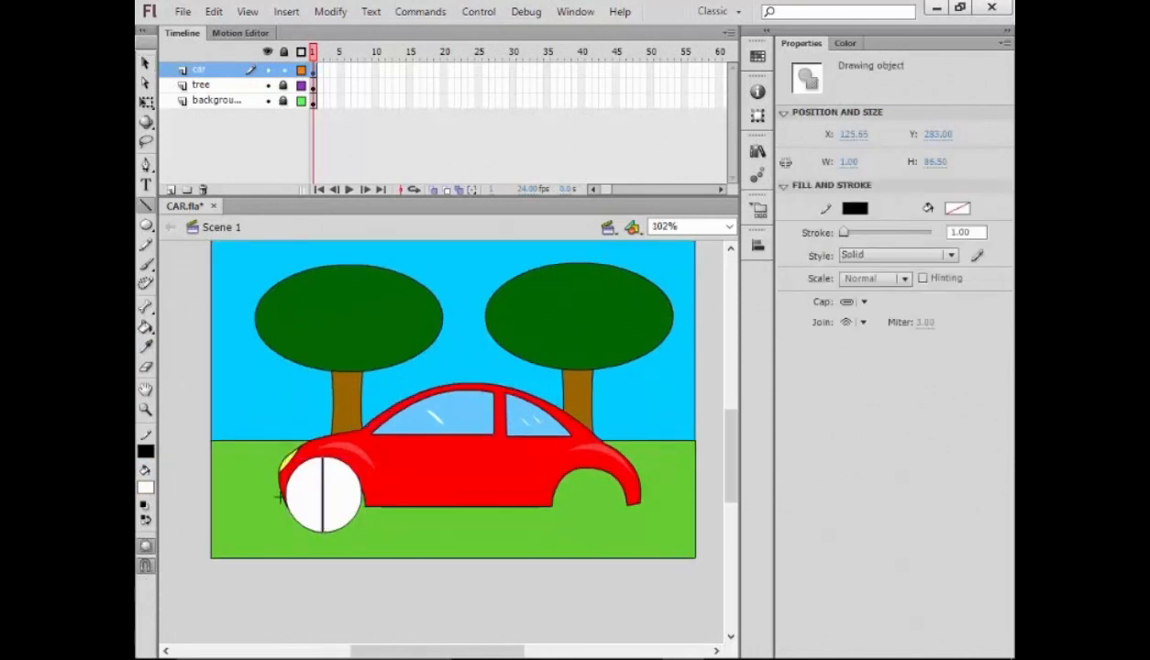
{"action": "left_click_drag", "start_coordinate": [287, 495], "coordinate": [363, 495]}
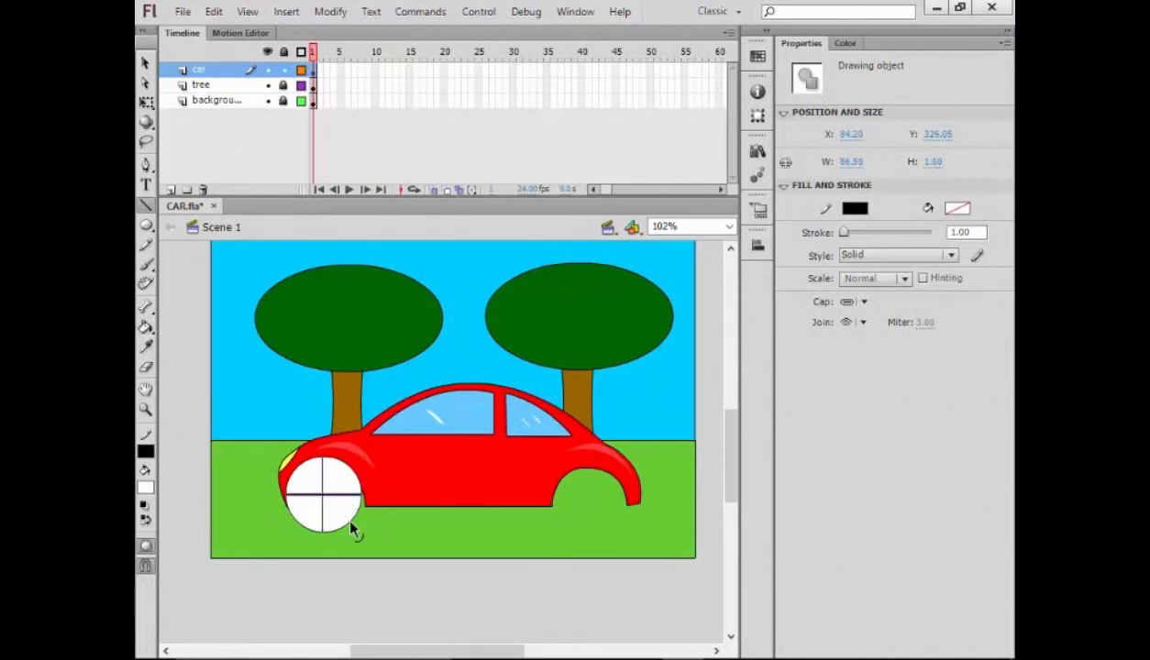
Step: Nudge the front wheel with its spokes right to about X 89.2 and group its parts
{"action": "key", "text": "v"}
{"action": "left_click", "coordinate": [332, 503]}
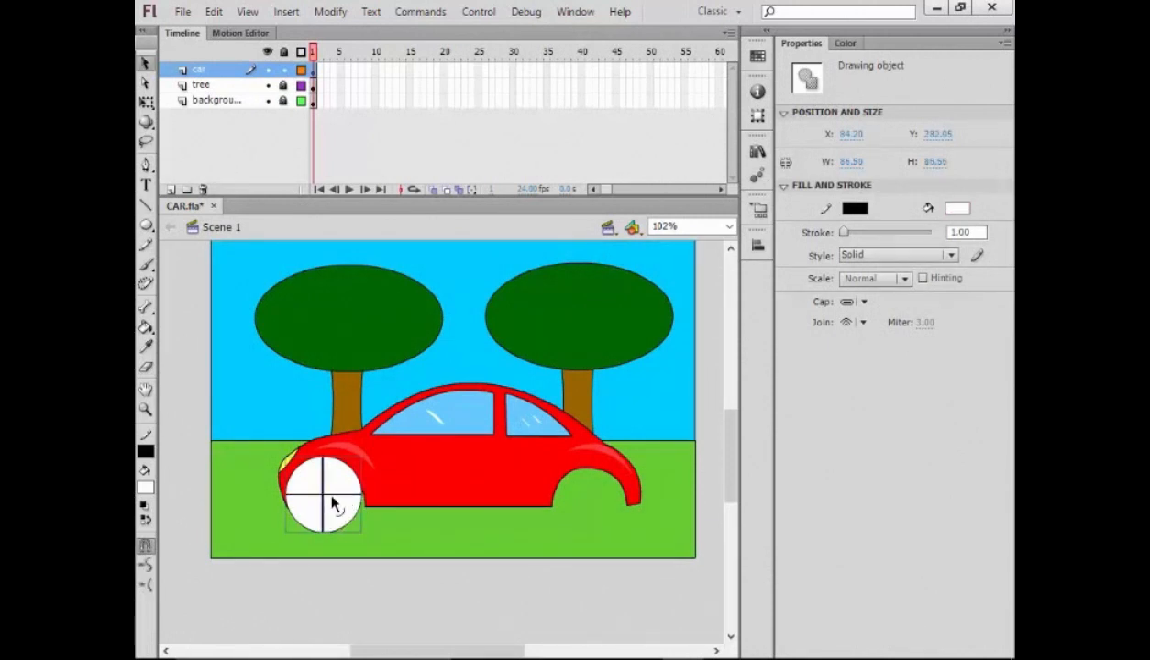
{"action": "key", "text": "Right"}
{"action": "key", "text": "Right"}
{"action": "key", "text": "Right"}
{"action": "key", "text": "Right"}
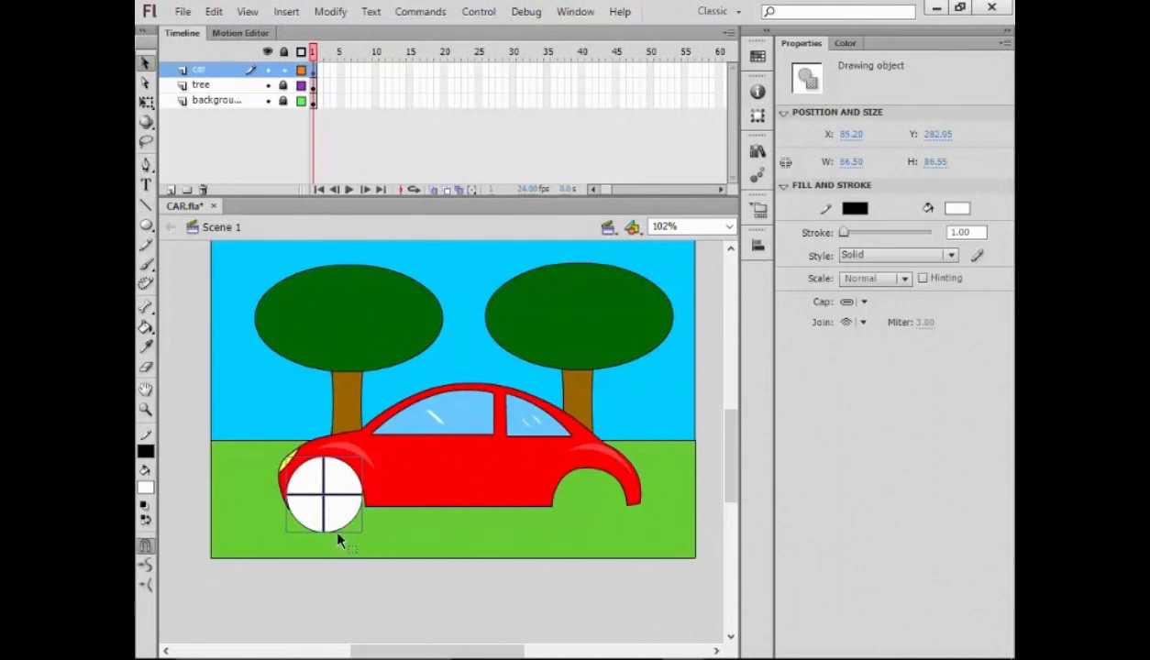
{"action": "key", "text": "Right"}
{"action": "key", "text": "Right"}
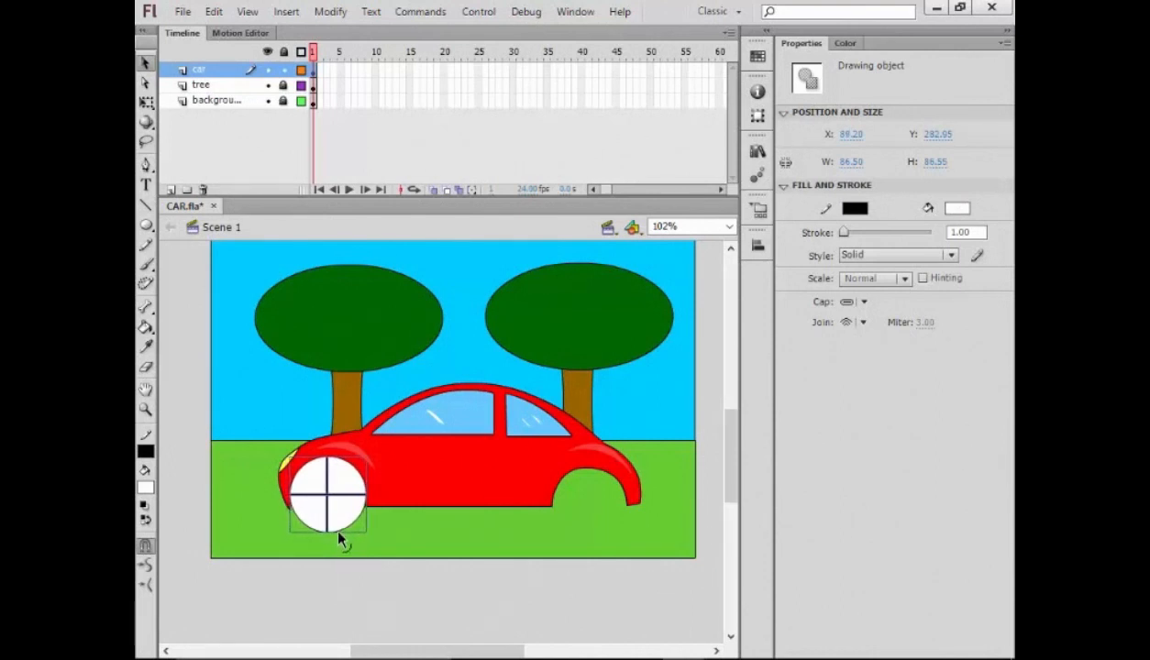
{"action": "left_click", "coordinate": [337, 12]}
{"action": "left_click", "coordinate": [365, 287]}
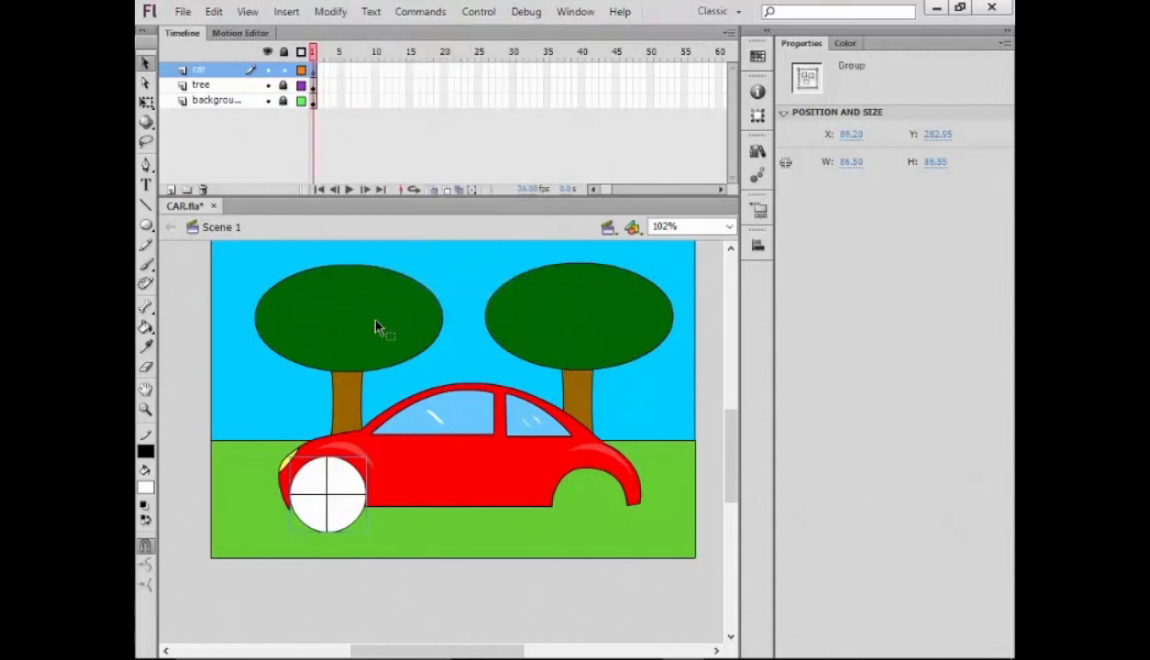
Step: Enter the wheel group and convert its contents to a Movie Clip symbol named WHEEL
{"action": "double_click", "coordinate": [347, 510]}
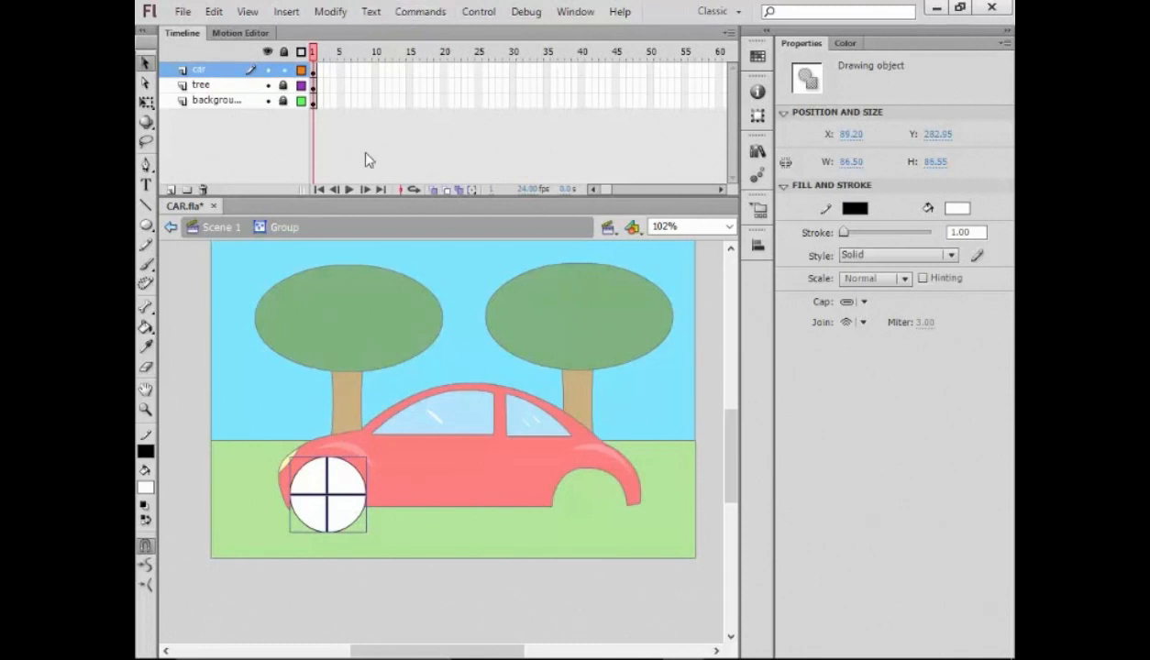
{"action": "right_click", "coordinate": [332, 481]}
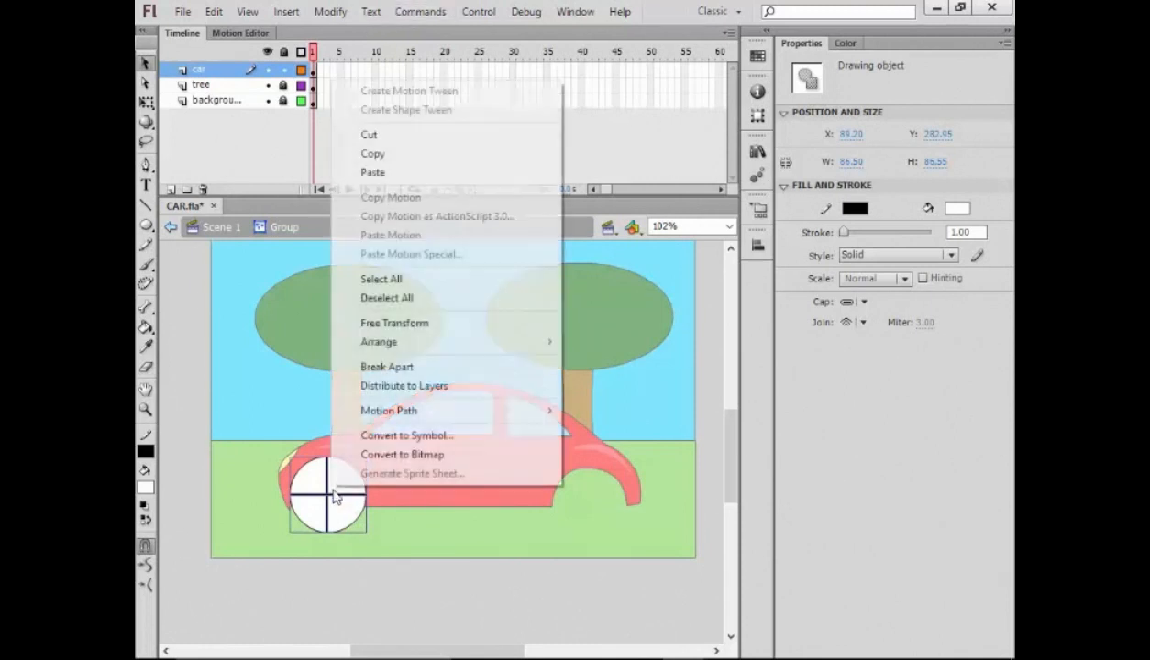
{"action": "left_click", "coordinate": [392, 435]}
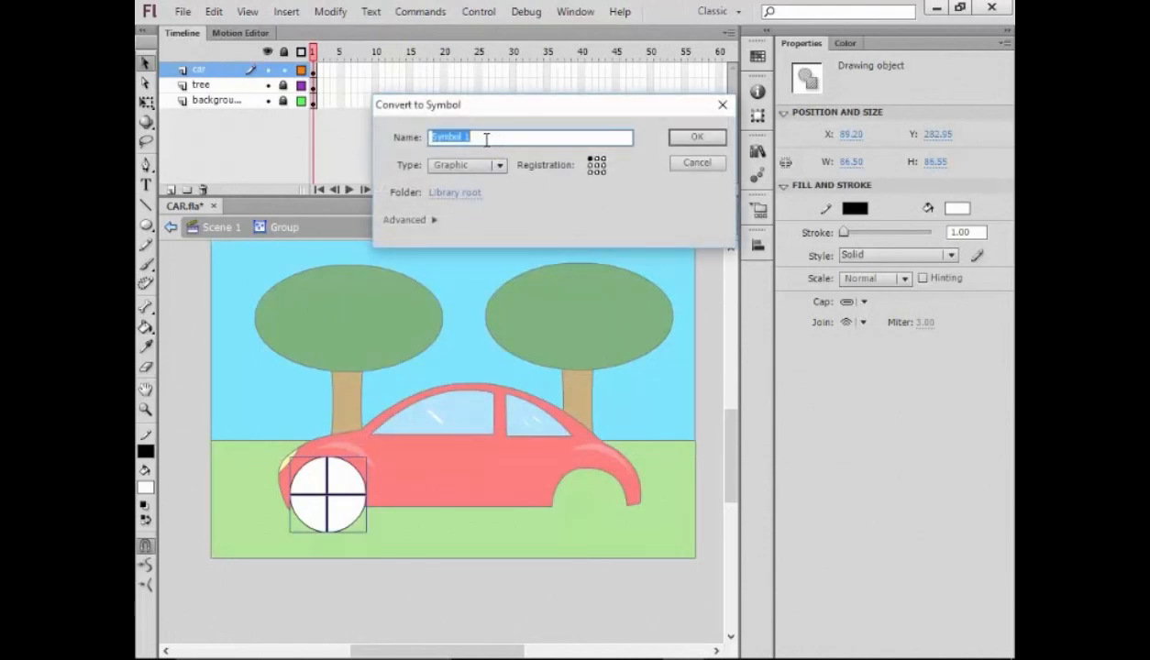
{"action": "type", "text": "WHEEL"}
{"action": "left_click", "coordinate": [500, 166]}
{"action": "left_click", "coordinate": [472, 183]}
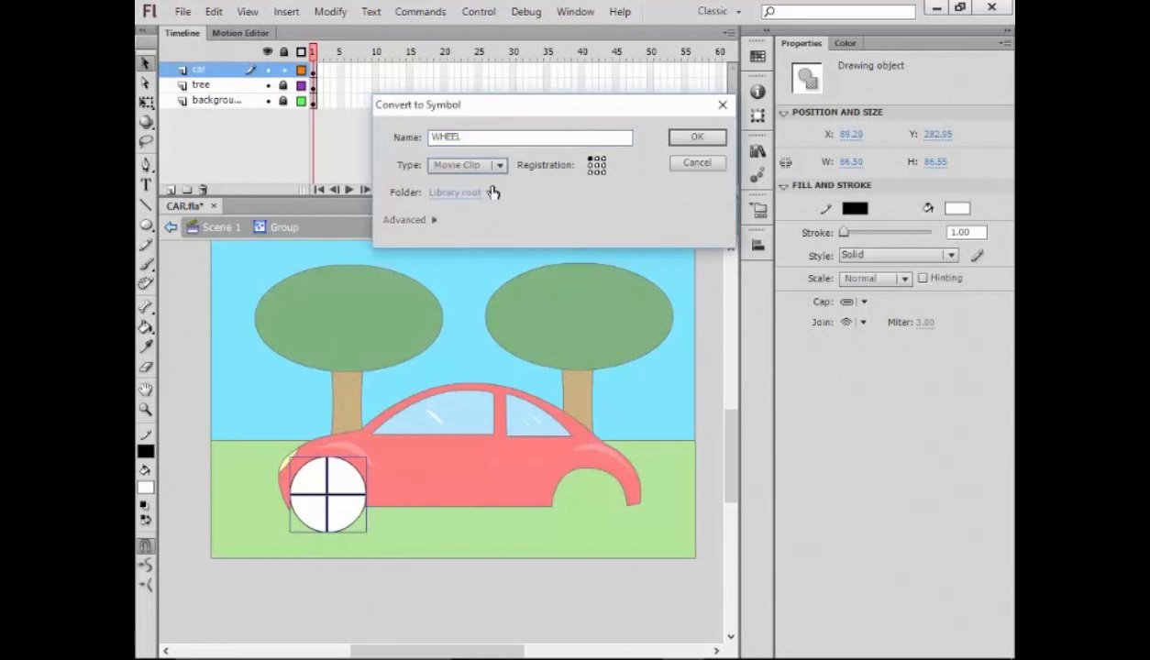
{"action": "left_click", "coordinate": [699, 137]}
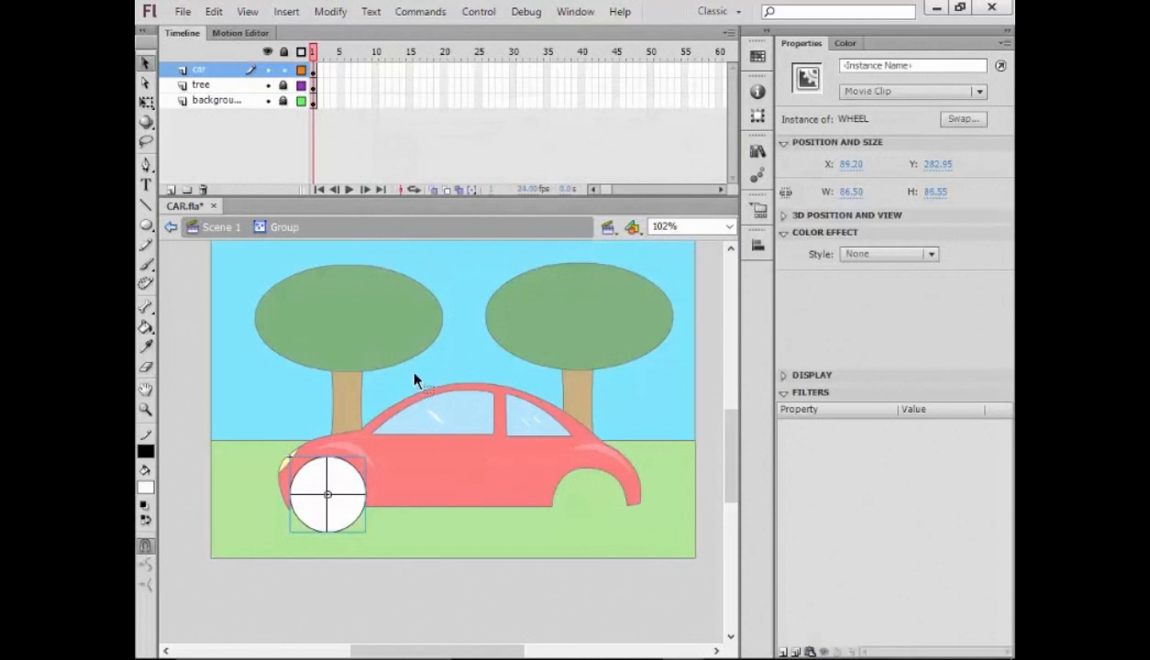
Step: Dock the Library beside the Properties and Color panels and open the WHEEL symbol for editing
{"action": "left_click_drag", "start_coordinate": [796, 144], "coordinate": [876, 43]}
{"action": "double_click", "coordinate": [829, 247]}
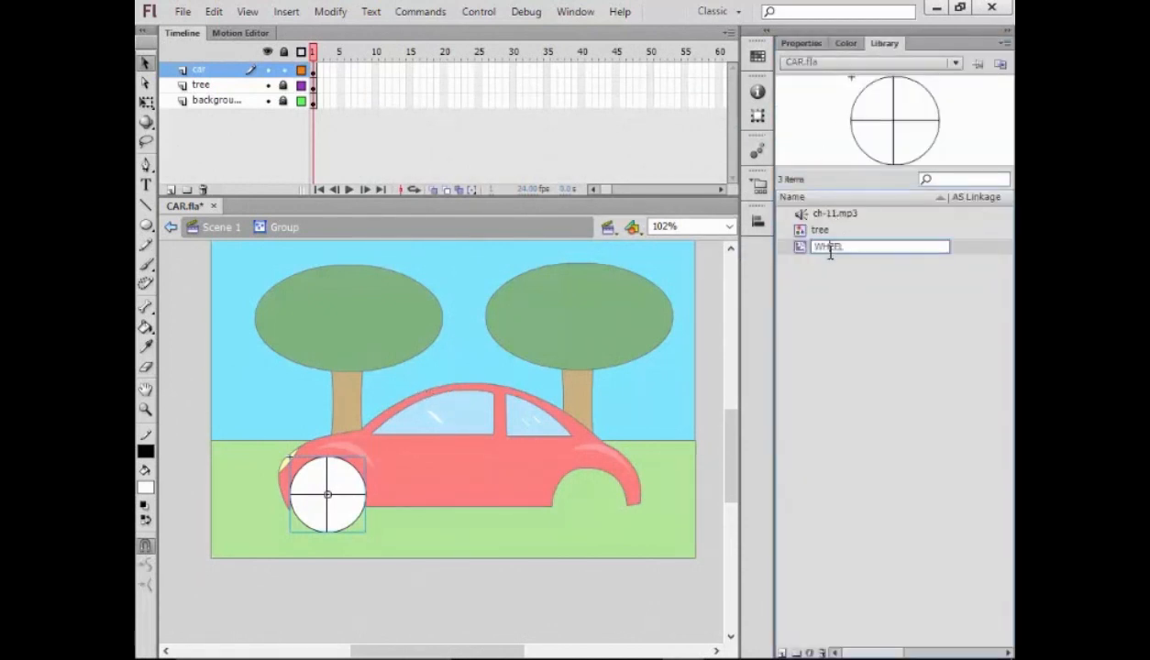
{"action": "left_click", "coordinate": [801, 247]}
{"action": "double_click", "coordinate": [800, 247]}
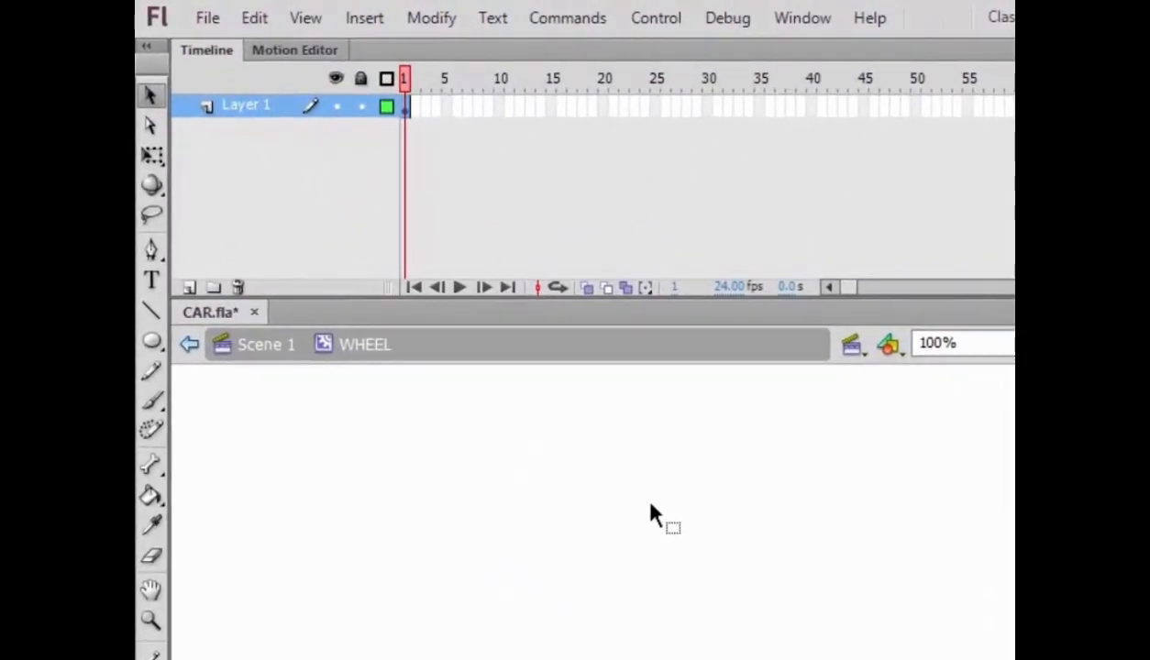
Step: Insert a keyframe at frame 5 of the WHEEL timeline and rotate the wheel 90° clockwise there
{"action": "left_click", "coordinate": [450, 109]}
{"action": "right_click", "coordinate": [449, 108]}
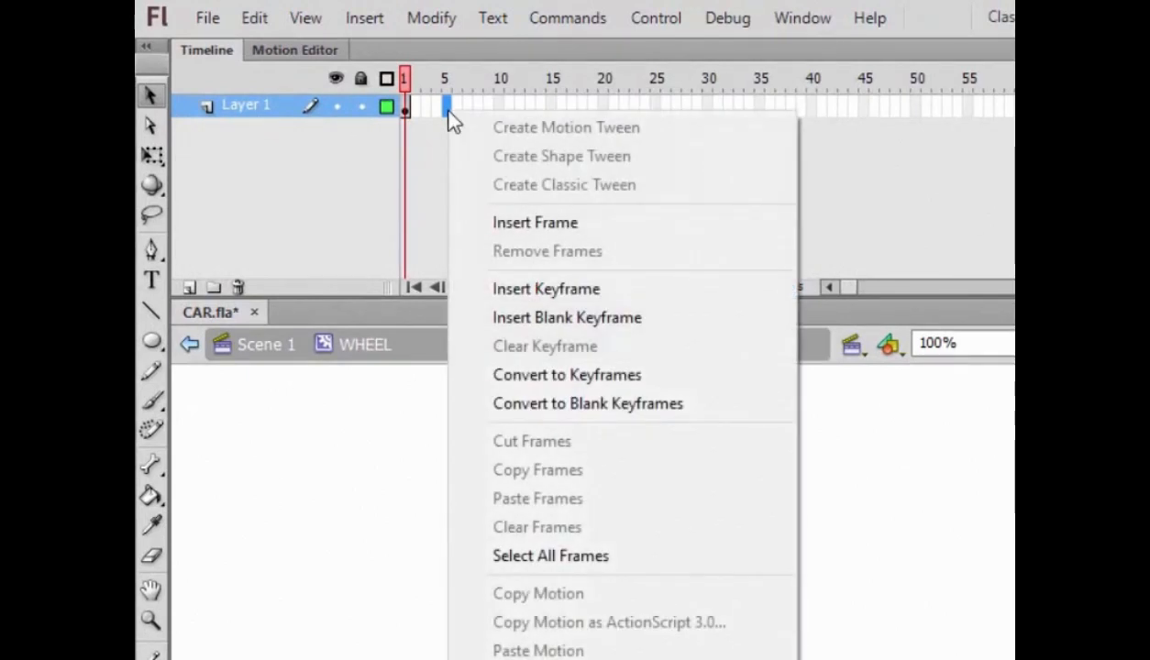
{"action": "left_click", "coordinate": [546, 314]}
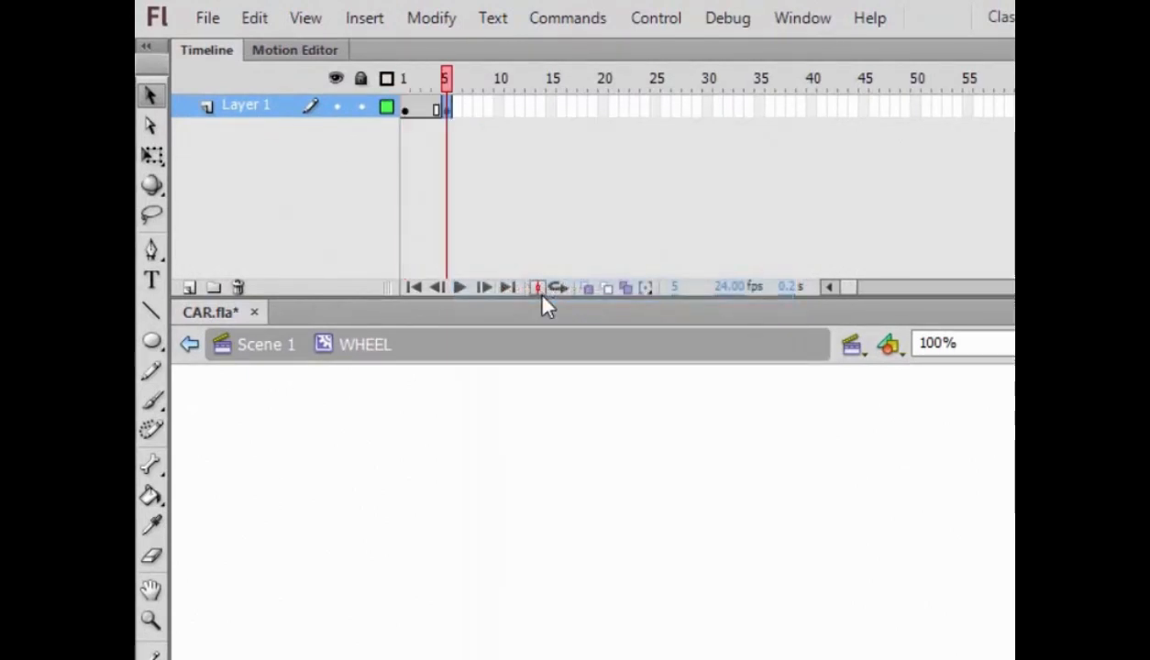
{"action": "left_click", "coordinate": [433, 22]}
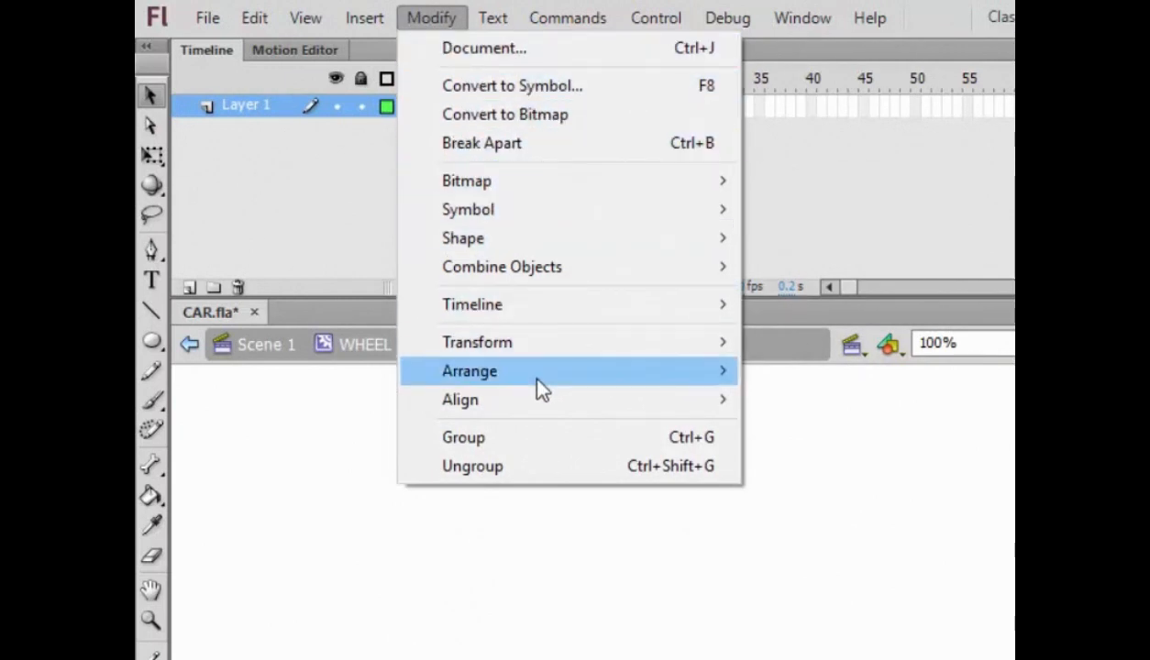
{"action": "mouse_move", "coordinate": [632, 350]}
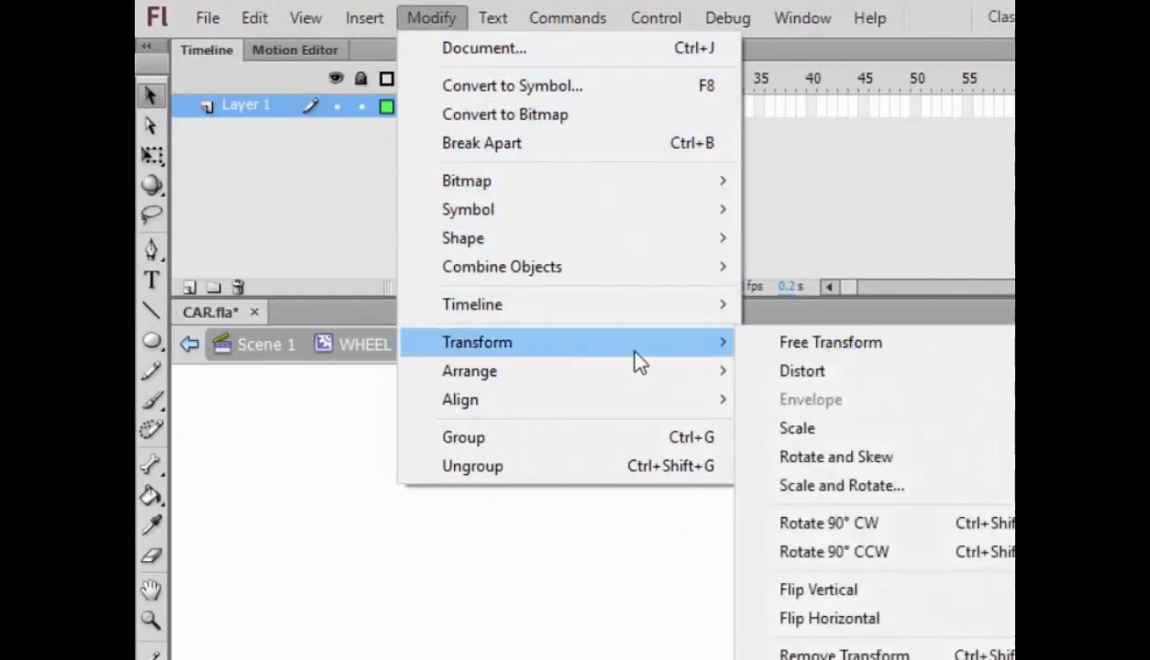
{"action": "left_click", "coordinate": [858, 534]}
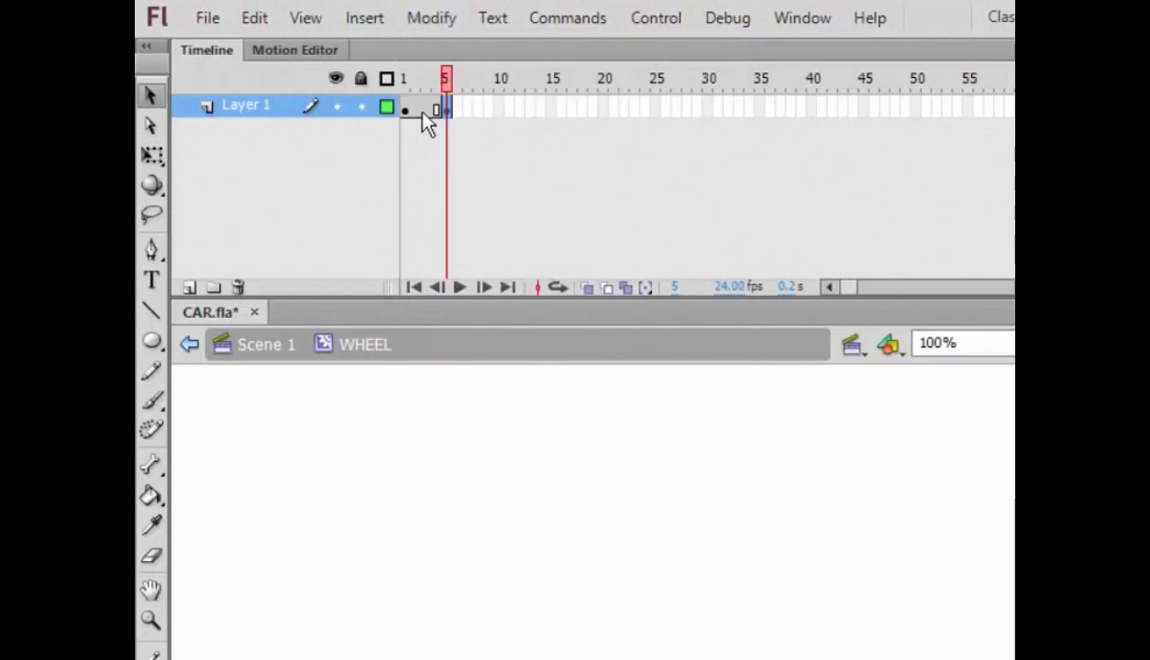
Step: Insert keyframes at frames 10 and 15 of the WHEEL timeline
{"action": "left_click", "coordinate": [500, 108]}
{"action": "right_click", "coordinate": [499, 108]}
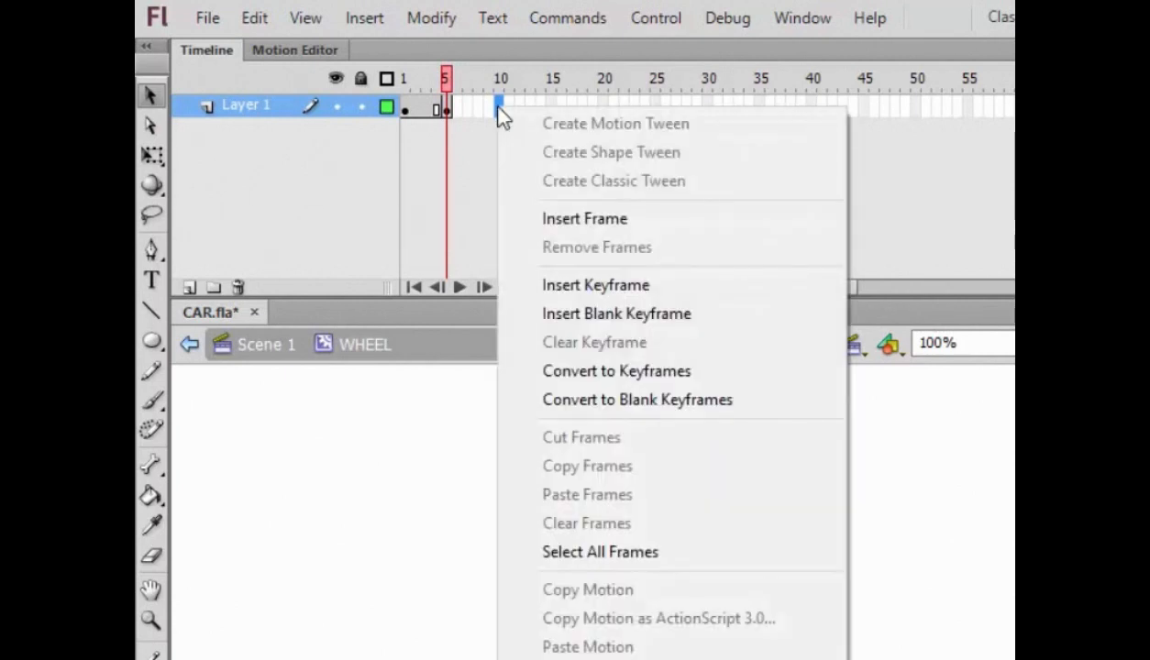
{"action": "left_click", "coordinate": [577, 285]}
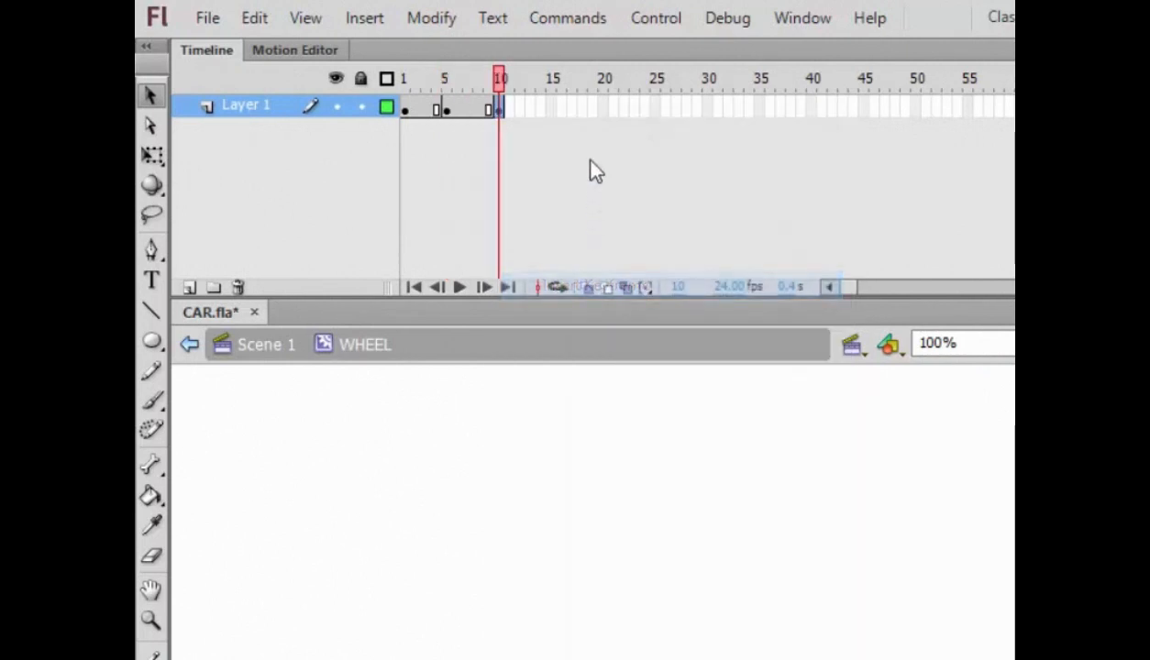
{"action": "left_click", "coordinate": [553, 108]}
{"action": "key", "text": "F6"}
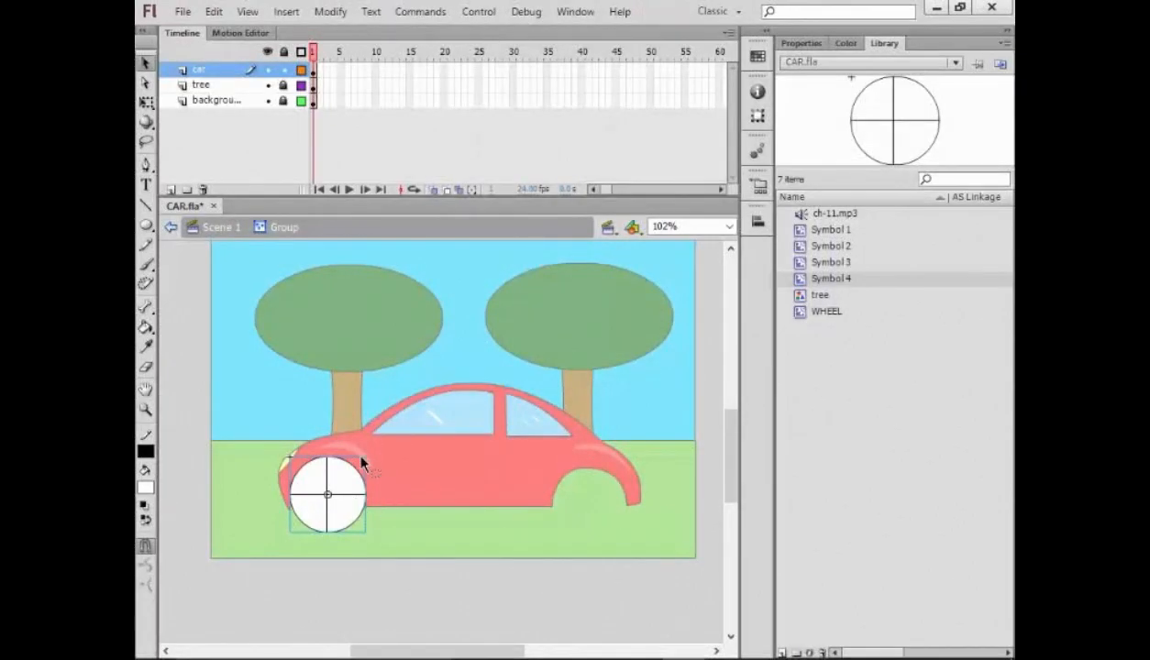
Step: Return from the WHEEL symbol to Scene 1 and place a second WHEEL instance from the library in the car's rear wheel arch
{"action": "double_click", "coordinate": [347, 493]}
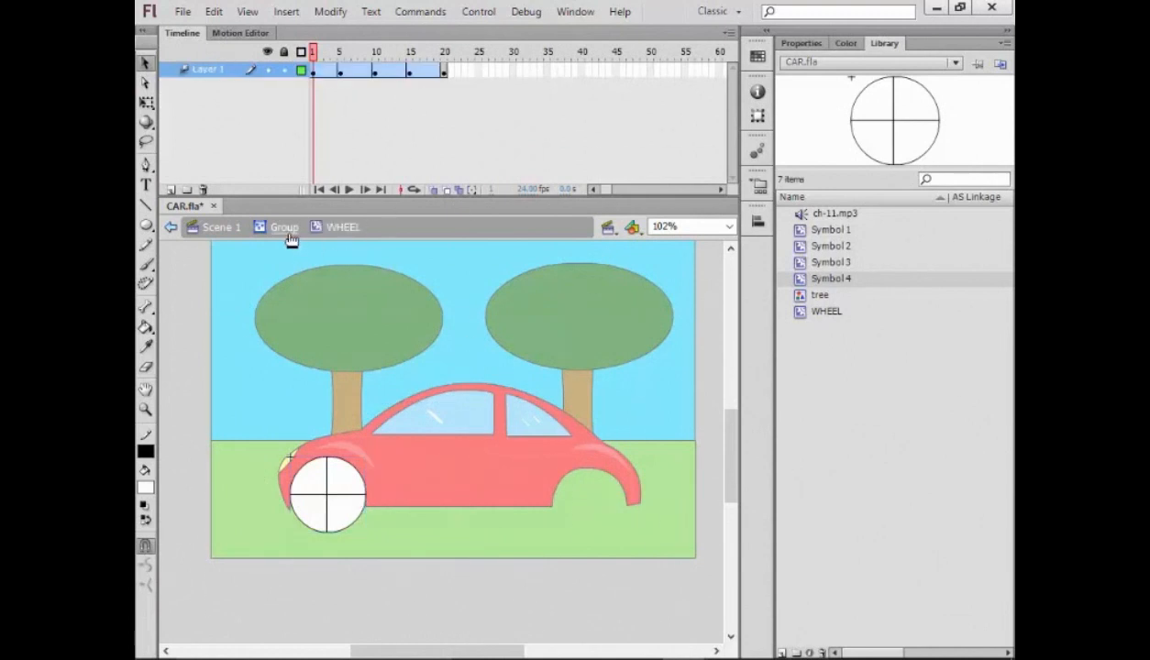
{"action": "left_click", "coordinate": [220, 227]}
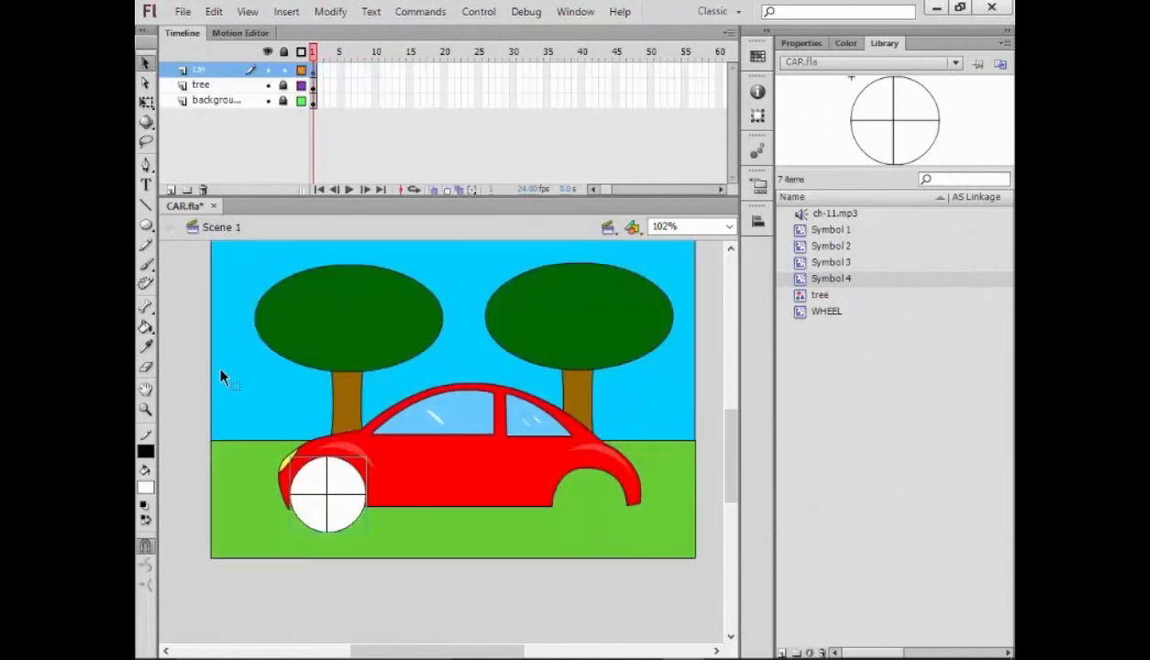
{"action": "left_click", "coordinate": [496, 601]}
{"action": "left_click", "coordinate": [838, 314]}
{"action": "left_click_drag", "start_coordinate": [781, 382], "coordinate": [596, 514]}
{"action": "key", "text": "Left"}
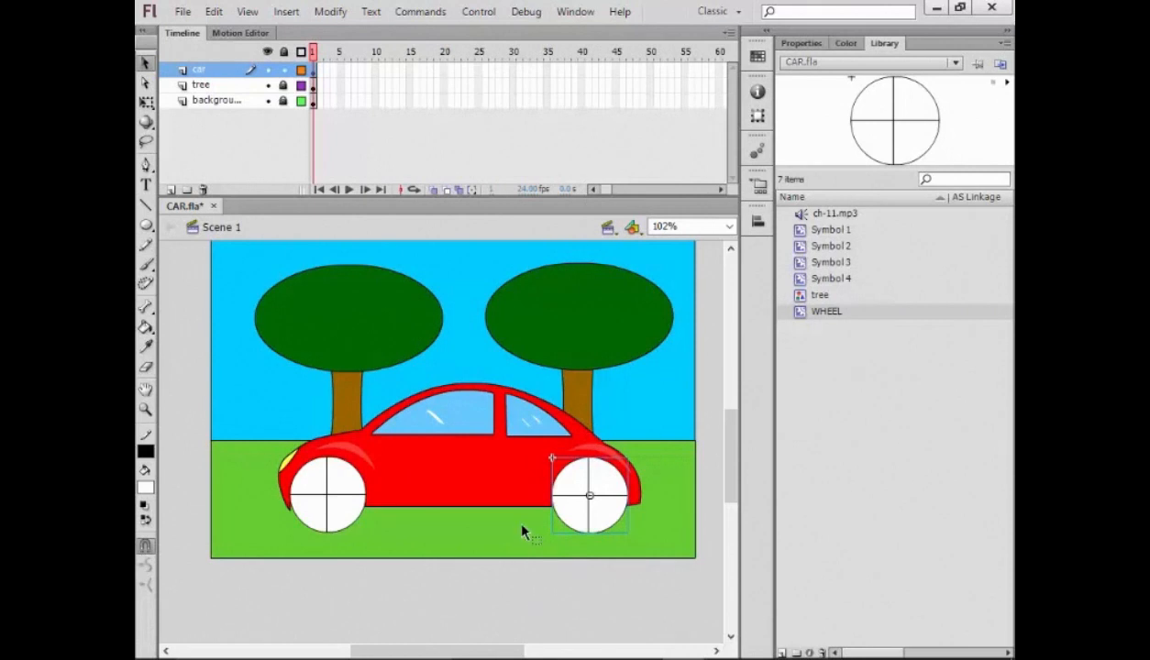
Step: Group the car body with its front and rear wheels
{"action": "left_click", "coordinate": [514, 485], "text": "shift"}
{"action": "left_click", "coordinate": [354, 496], "text": "shift"}
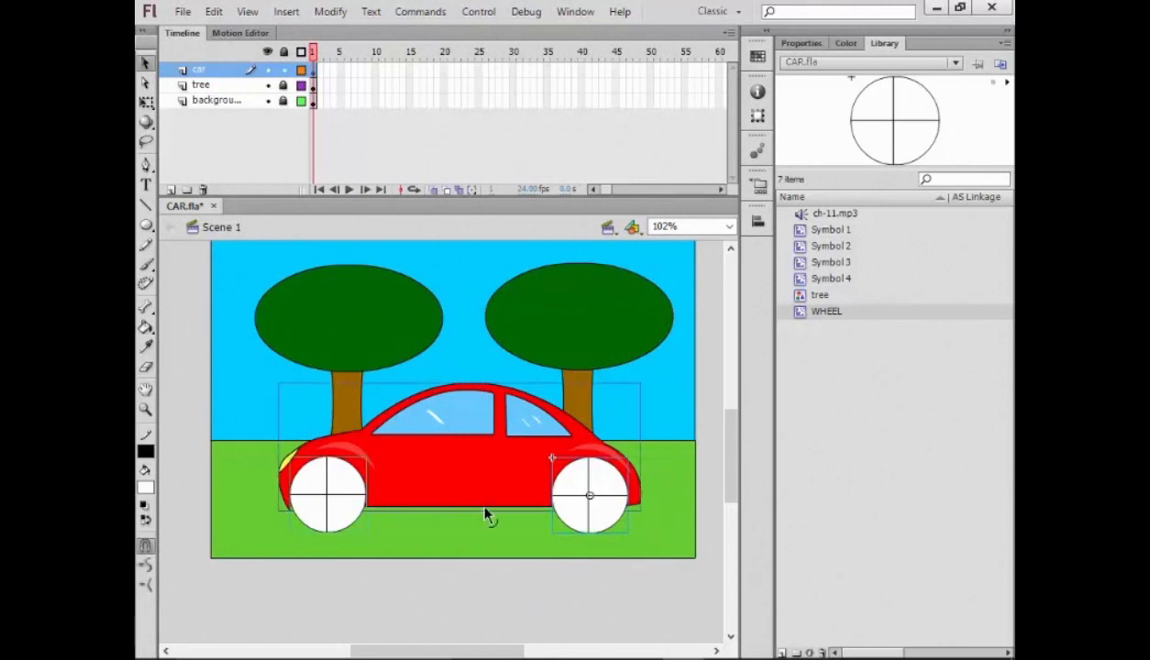
{"action": "left_click", "coordinate": [332, 12]}
{"action": "left_click", "coordinate": [352, 289]}
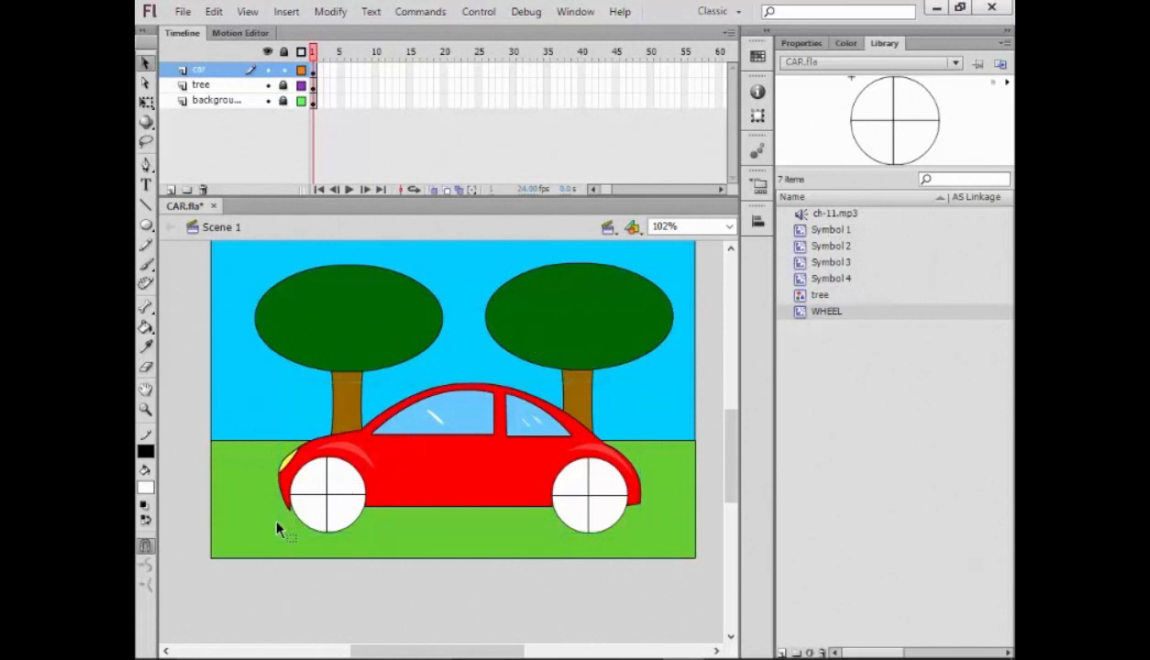
Step: Convert the grouped car with its wheels into a movie clip symbol named CAR
{"action": "right_click", "coordinate": [471, 507]}
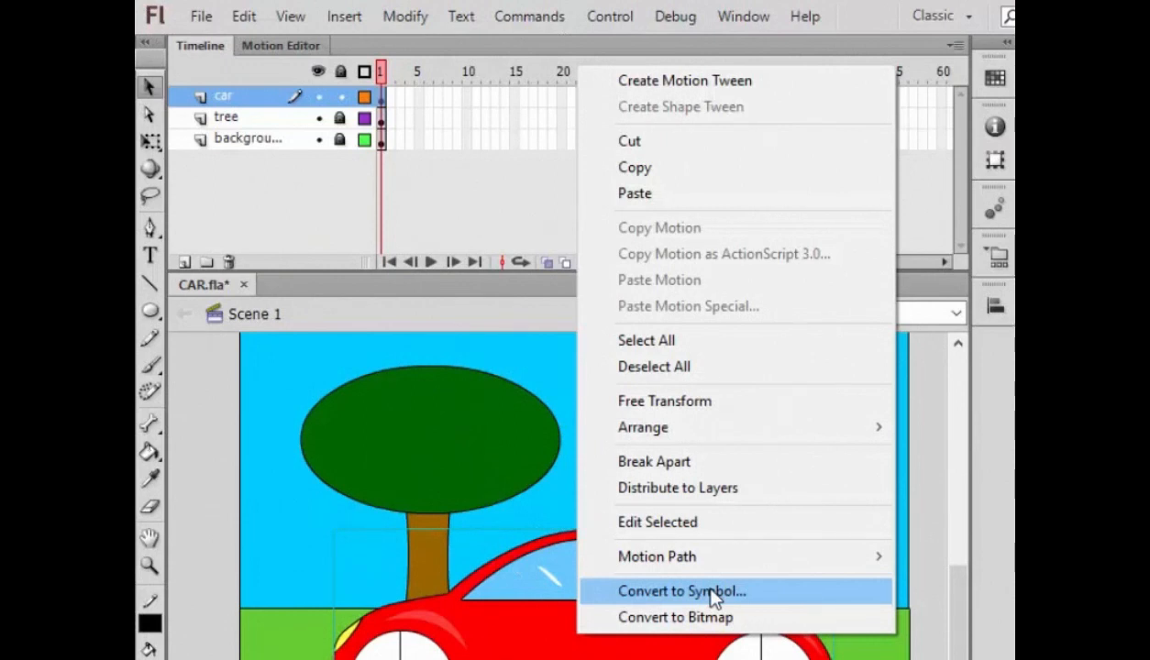
{"action": "left_click", "coordinate": [681, 592]}
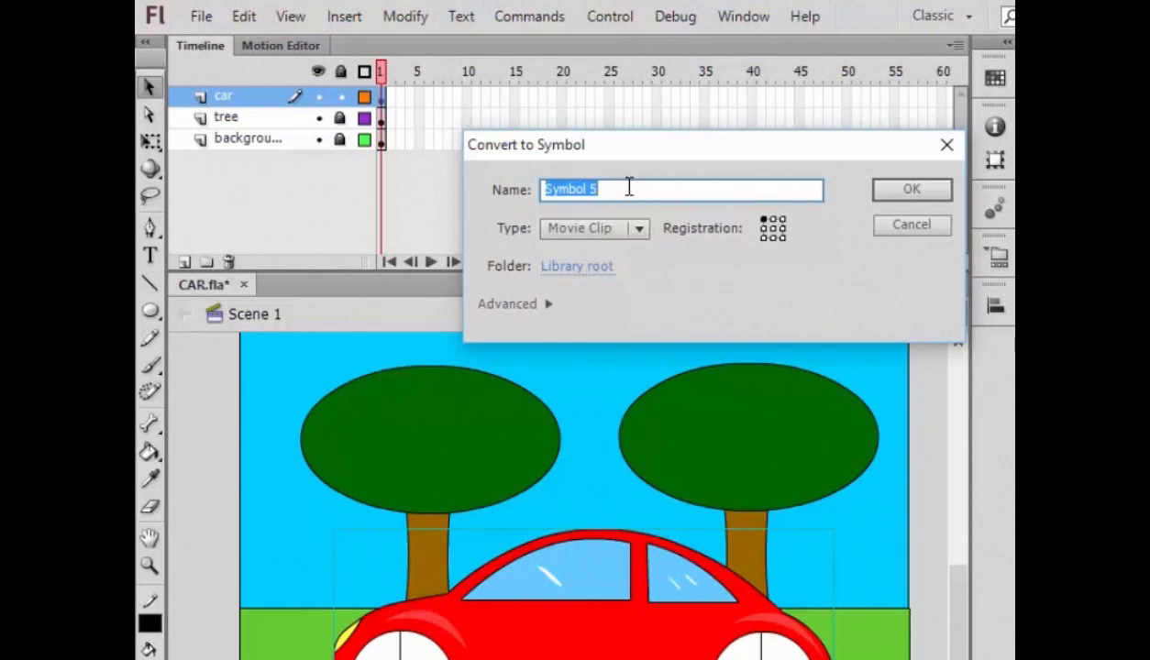
{"action": "type", "text": "CAR"}
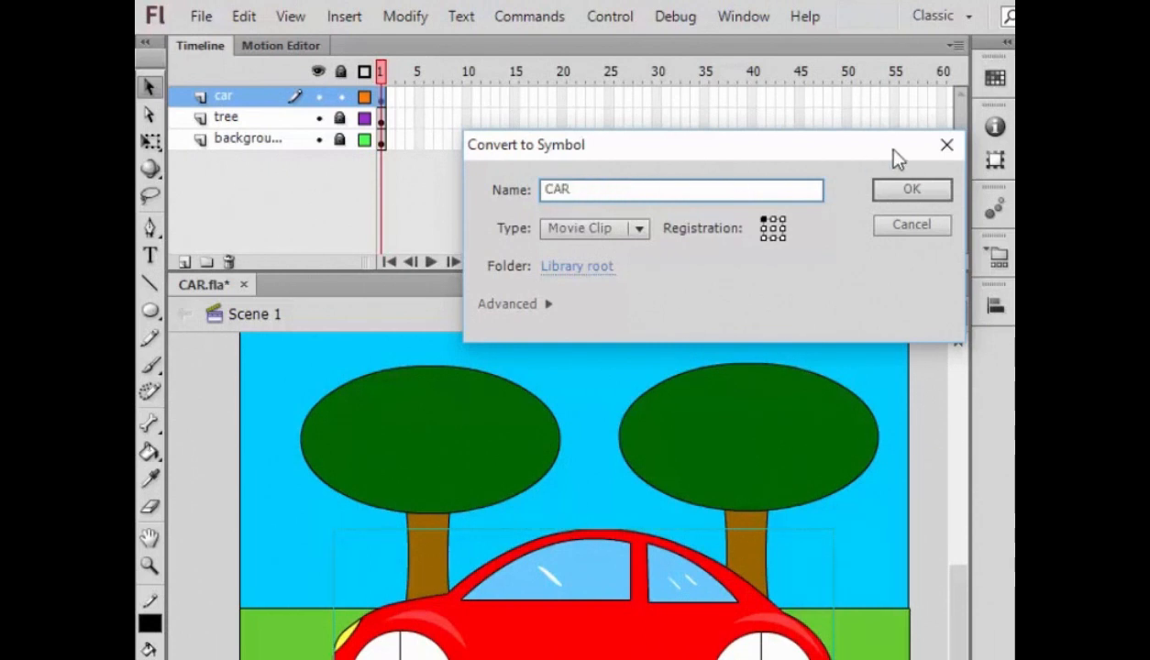
{"action": "left_click", "coordinate": [934, 193]}
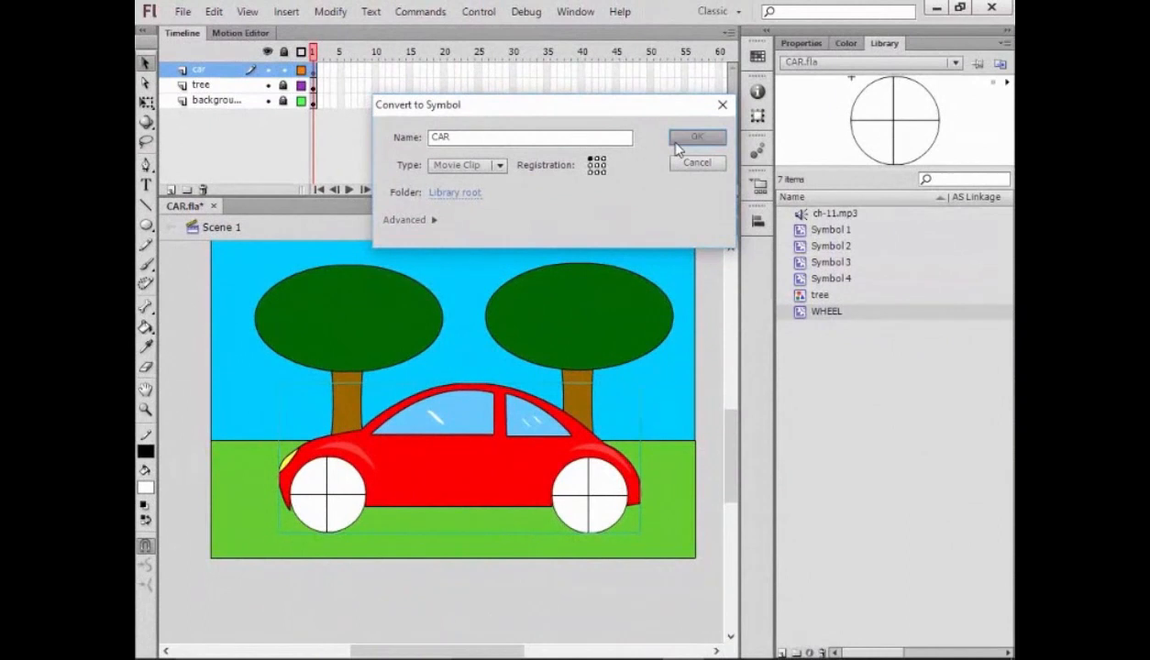
{"action": "left_click", "coordinate": [900, 194]}
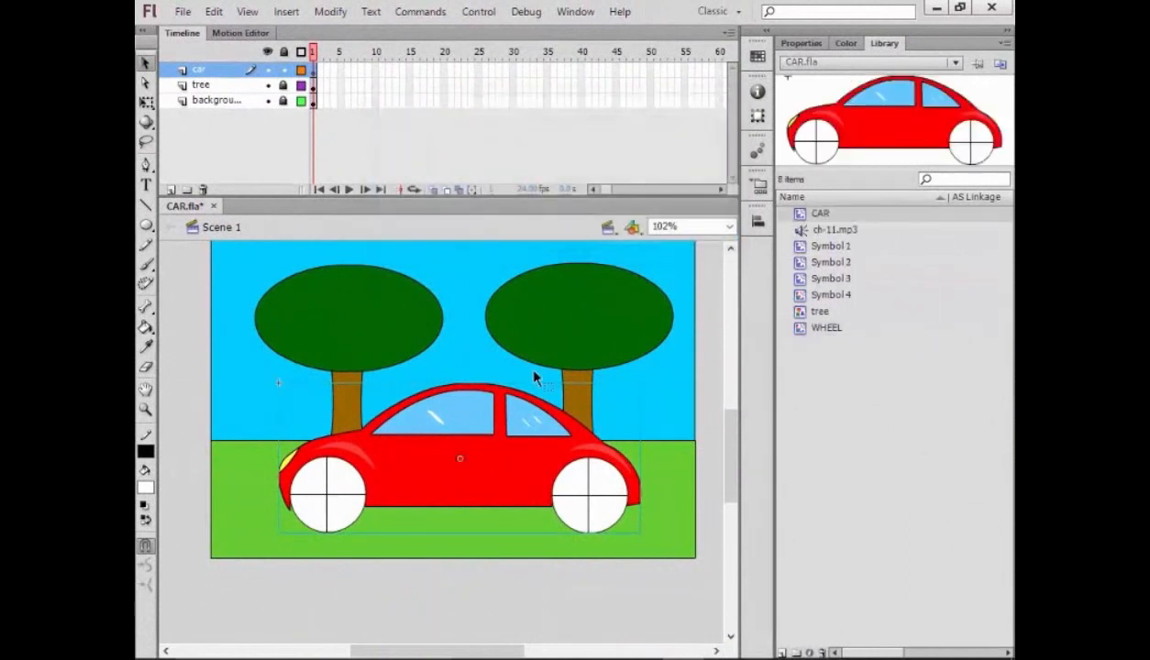
Step: Open the CAR symbol for editing and insert a keyframe at frame 20 of Layer 1
{"action": "double_click", "coordinate": [477, 455]}
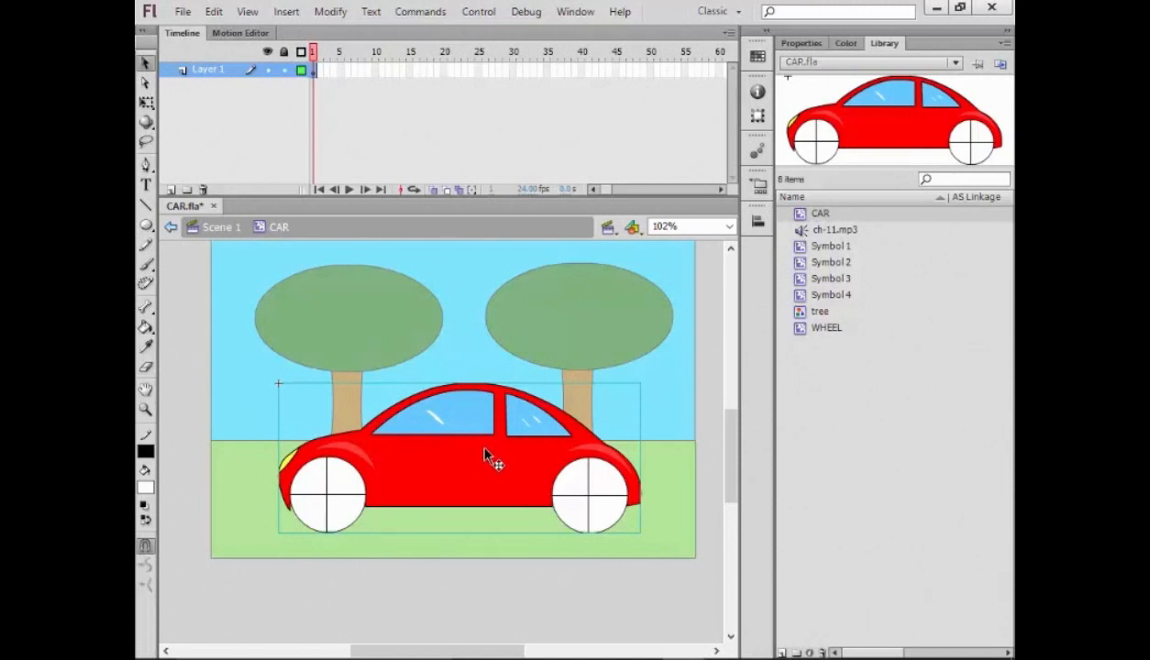
{"action": "left_click", "coordinate": [444, 71]}
{"action": "key", "text": "F5"}
Step: Move the car at frame 20 horizontally leftward until it is completely past the stage's left edge
{"action": "key", "text": "shift+Left"}
{"action": "key", "text": "shift+Left"}
{"action": "key", "text": "shift+Left"}
{"action": "key", "text": "shift+Left"}
{"action": "key", "text": "shift+Left"}
{"action": "key", "text": "shift+Left"}
{"action": "key", "text": "shift+Left"}
{"action": "key", "text": "shift+Left"}
{"action": "key", "text": "shift+Left"}
{"action": "key", "text": "shift+Left"}
{"action": "key", "text": "shift+Left"}
{"action": "key", "text": "shift+Left"}
{"action": "key", "text": "shift+Left"}
{"action": "key", "text": "shift+Left"}
{"action": "key", "text": "shift+Left"}
{"action": "key", "text": "shift+Left"}
{"action": "key", "text": "shift+Left"}
{"action": "key", "text": "shift+Left"}
{"action": "key", "text": "shift+Left"}
{"action": "key", "text": "shift+Left"}
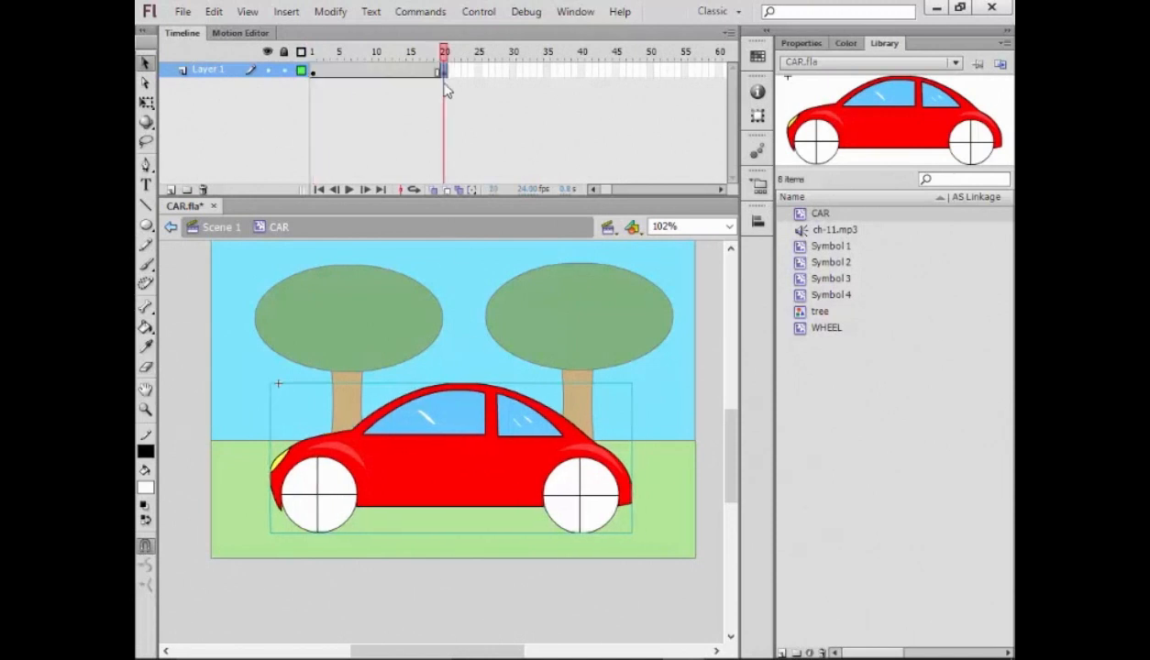
{"action": "key", "text": "shift+Left"}
{"action": "key", "text": "shift+Left"}
{"action": "key", "text": "shift+Left"}
{"action": "key", "text": "shift+Left"}
{"action": "key", "text": "shift+Left"}
{"action": "key", "text": "shift+Left"}
{"action": "key", "text": "shift+Left"}
{"action": "key", "text": "shift+Left"}
{"action": "key", "text": "shift+Left"}
{"action": "key", "text": "shift+Left"}
{"action": "key", "text": "shift+Left"}
{"action": "key", "text": "shift+Left"}
{"action": "key", "text": "shift+Left"}
{"action": "key", "text": "shift+Left"}
{"action": "key", "text": "shift+Left"}
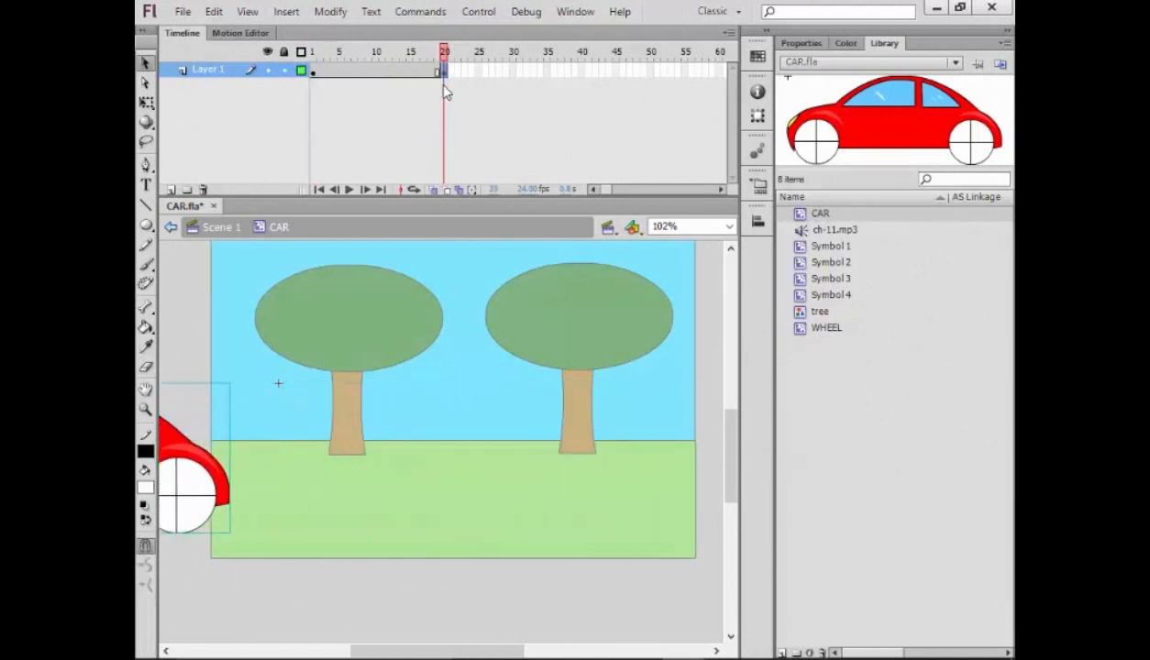
{"action": "key", "text": "shift+Left"}
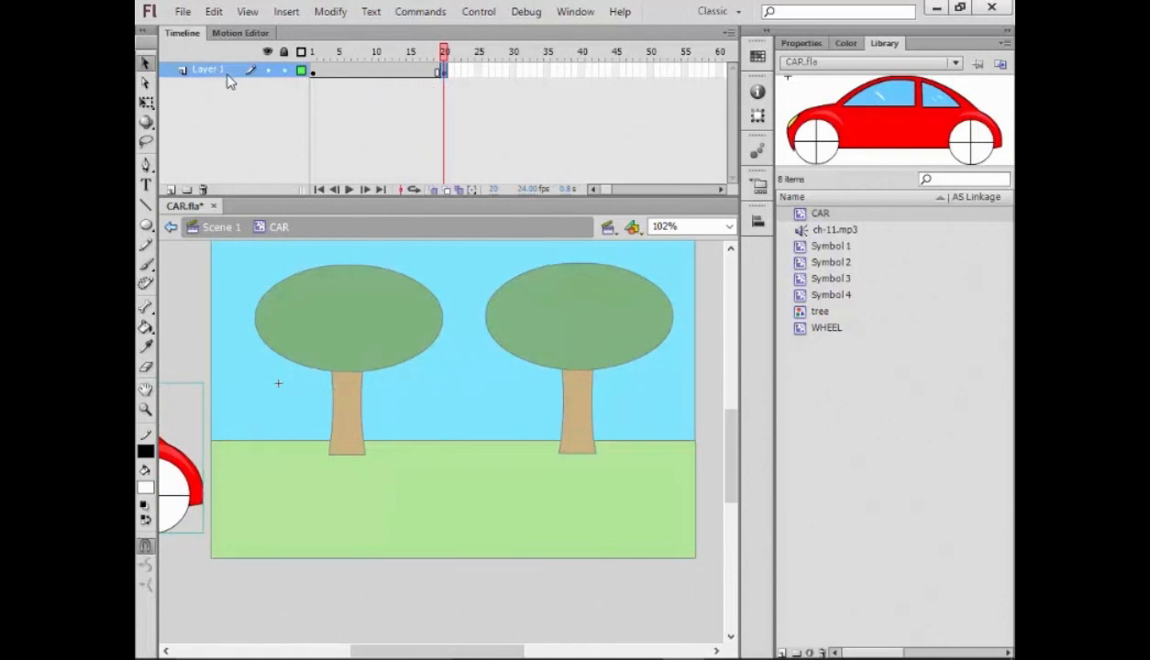
Step: Create a motion tween on the CAR symbol's Layer 1 between frames 1 and 20, and scrub through the car's movement
{"action": "right_click", "coordinate": [347, 74]}
{"action": "left_click", "coordinate": [409, 83]}
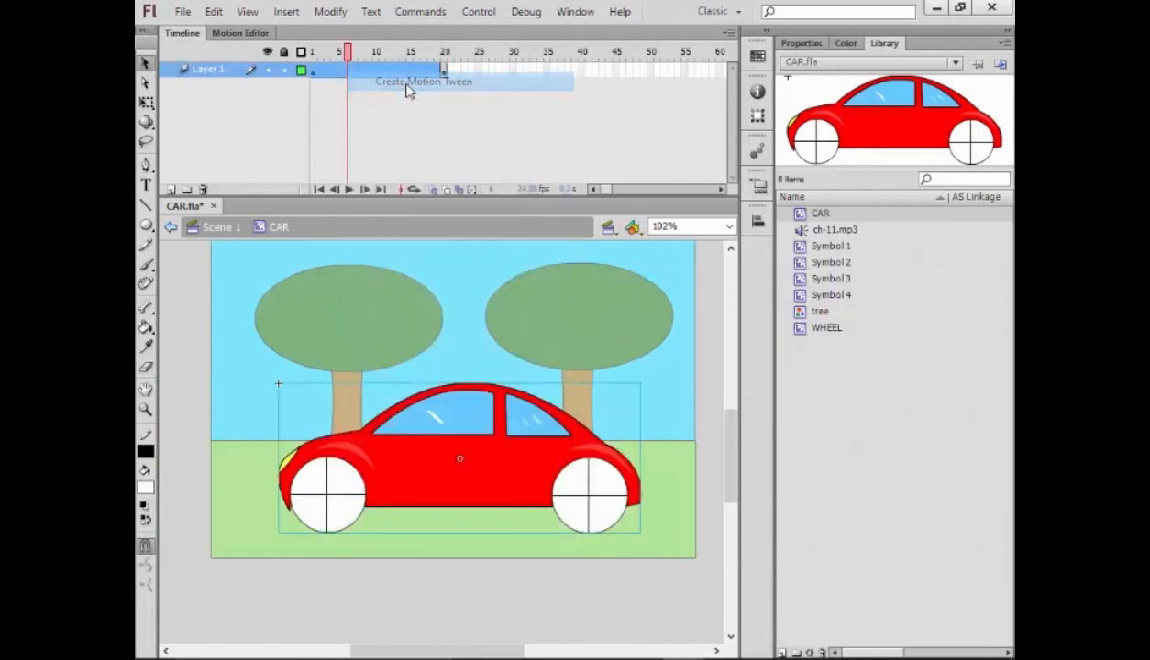
{"action": "left_click_drag", "start_coordinate": [346, 52], "coordinate": [391, 57]}
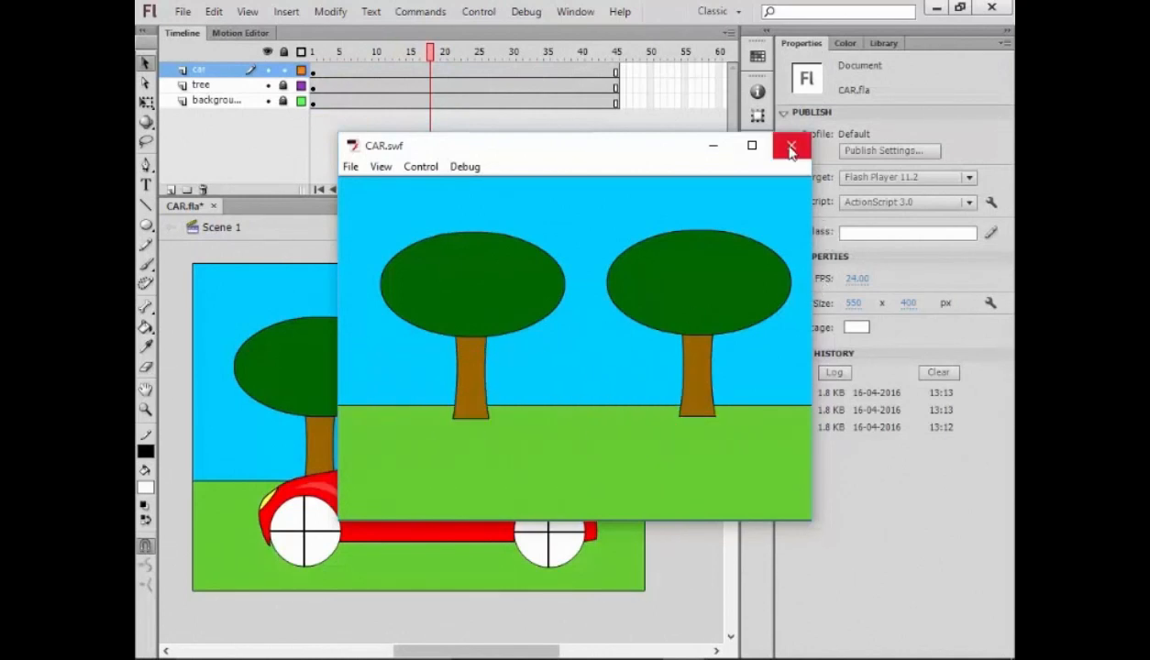
Step: Close the CAR.swf test preview and publish the movie
{"action": "left_click", "coordinate": [791, 148]}
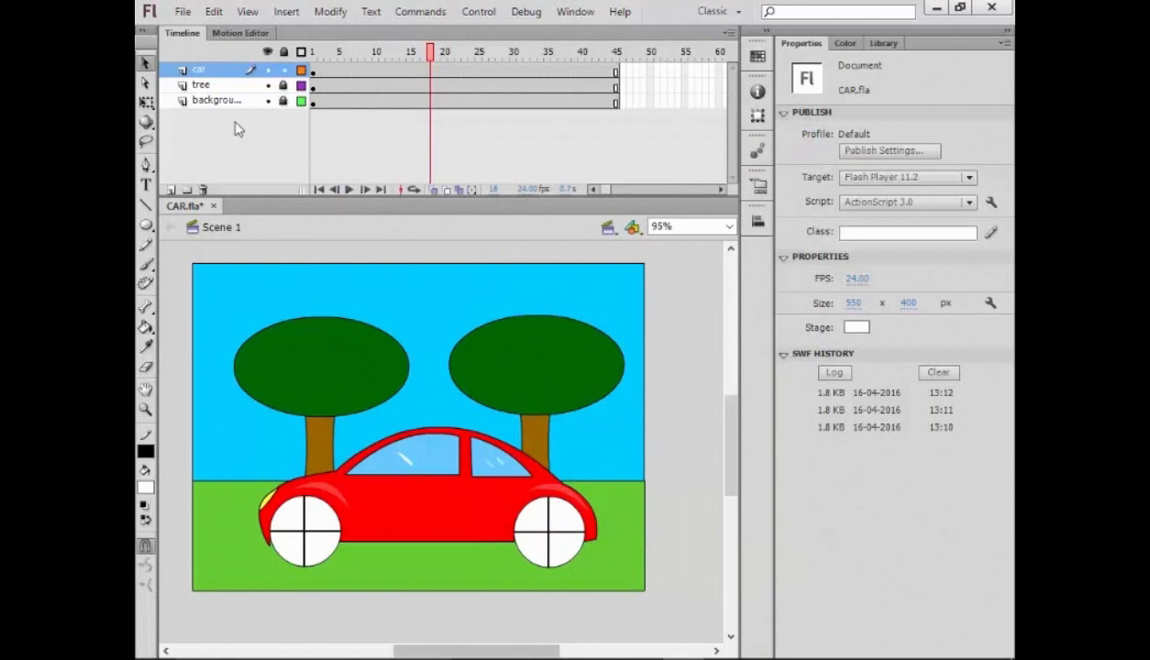
{"action": "left_click", "coordinate": [183, 13]}
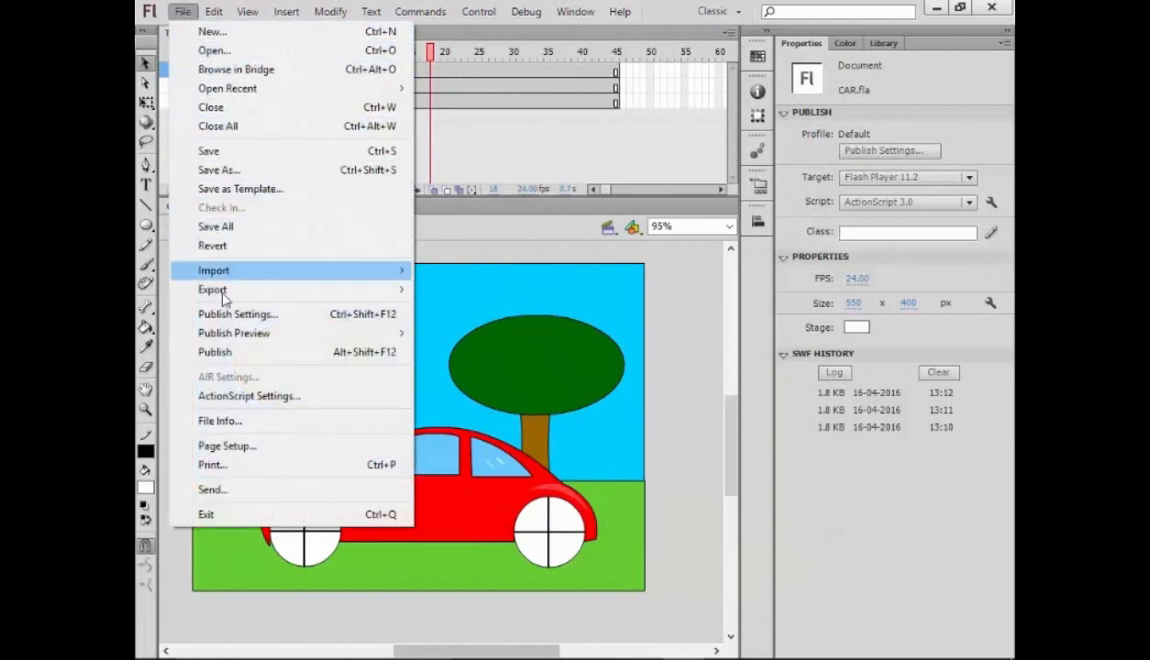
{"action": "left_click", "coordinate": [229, 352]}
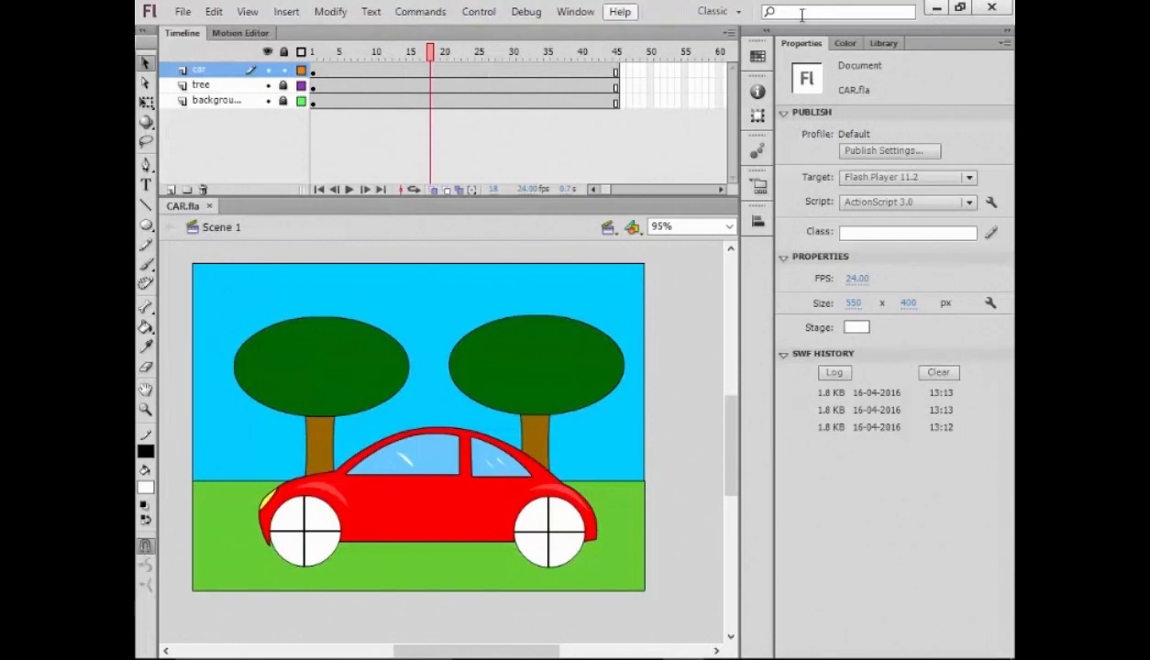
Step: Switch to the desktop and play the published CAR.swf in Flash Player
{"action": "left_click", "coordinate": [935, 8]}
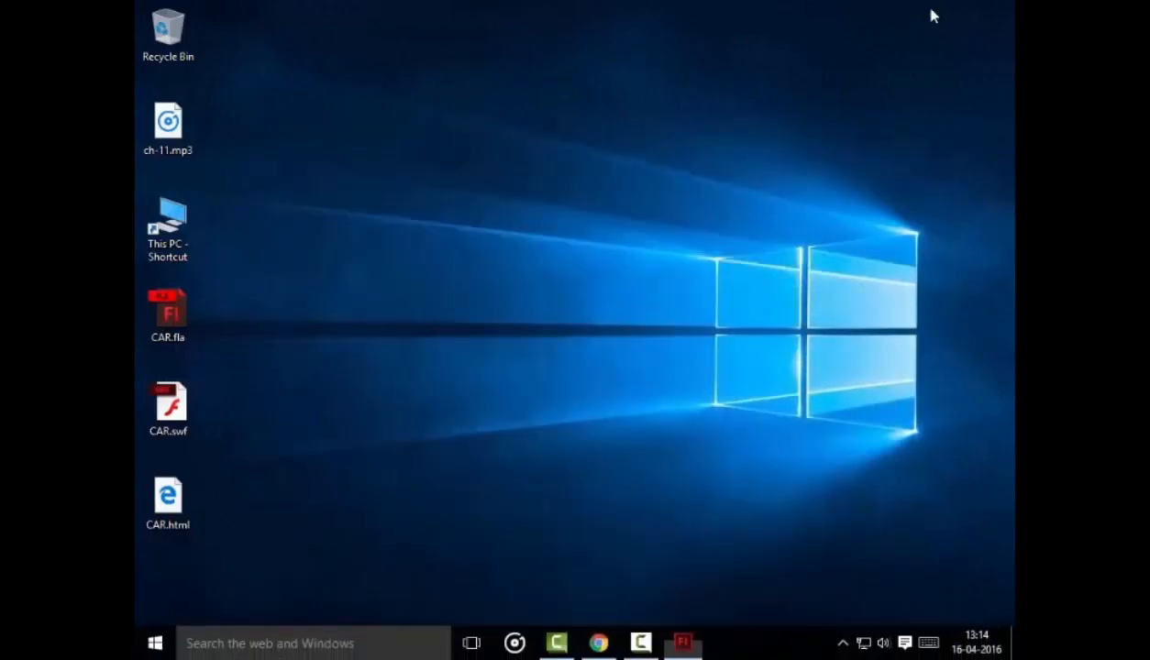
{"action": "double_click", "coordinate": [187, 435]}
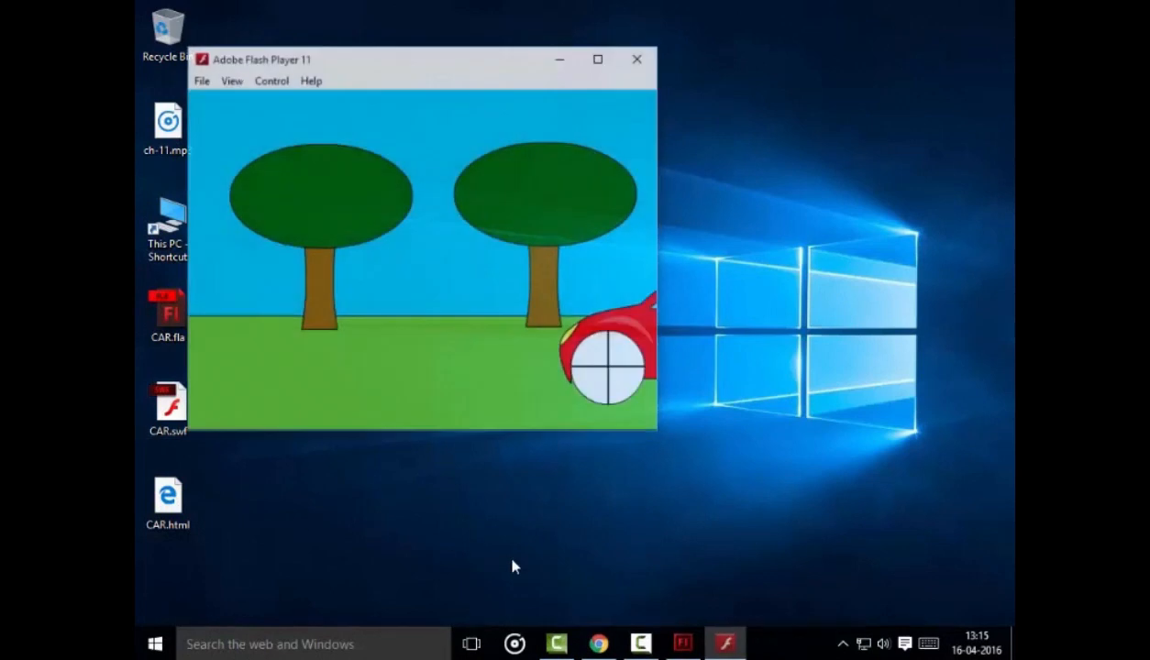